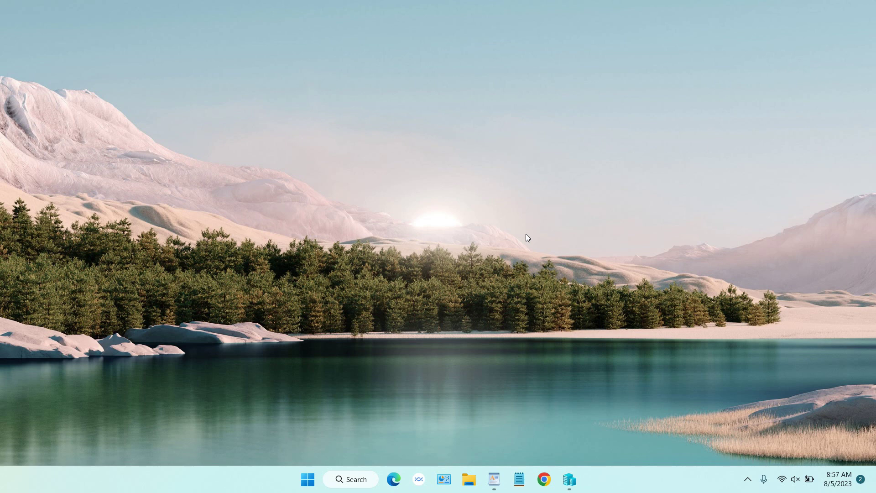
- Connect to the Win11 virtual machine and start it, continuing past the checkpoint prompt
left_click(569, 479)
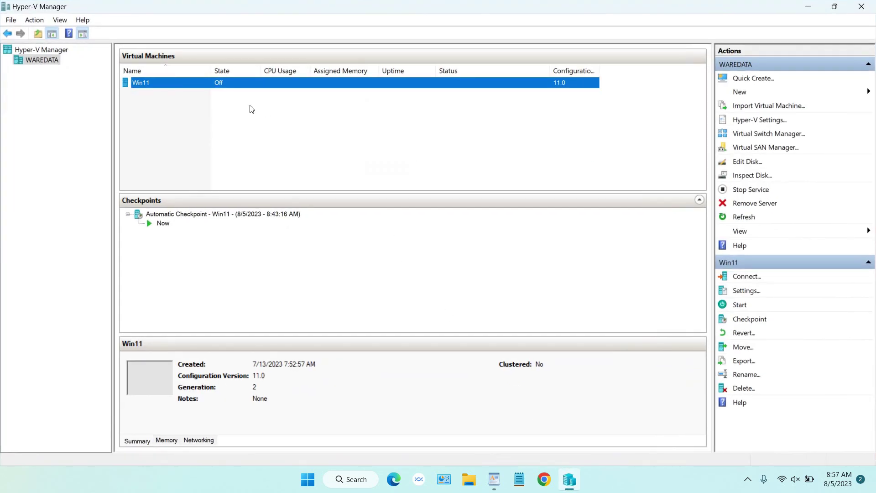
right_click(332, 85)
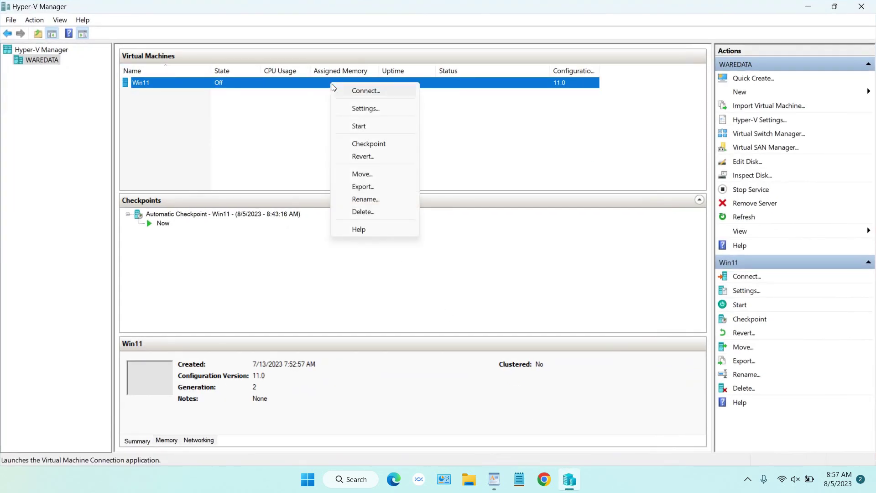
left_click(367, 91)
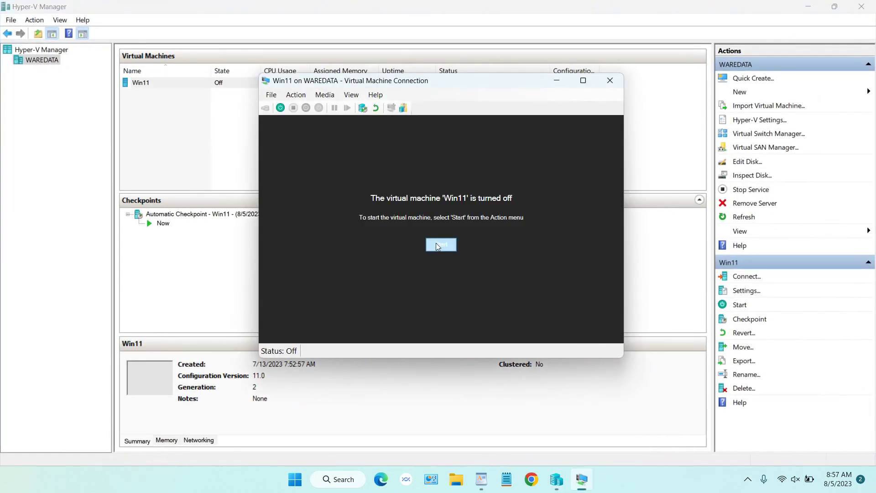
left_click(437, 243)
left_click(460, 249)
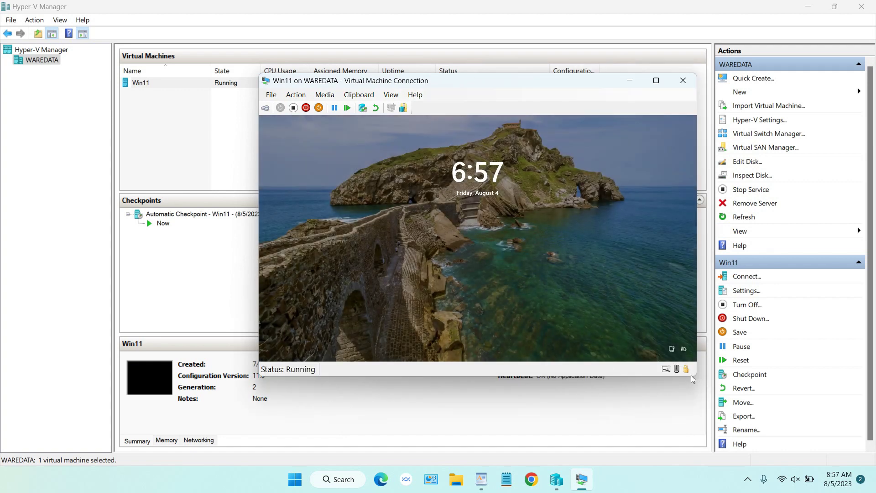
- Sign in to Win11, postpone the setup prompt for 3 days, and show it full screen
key("space")
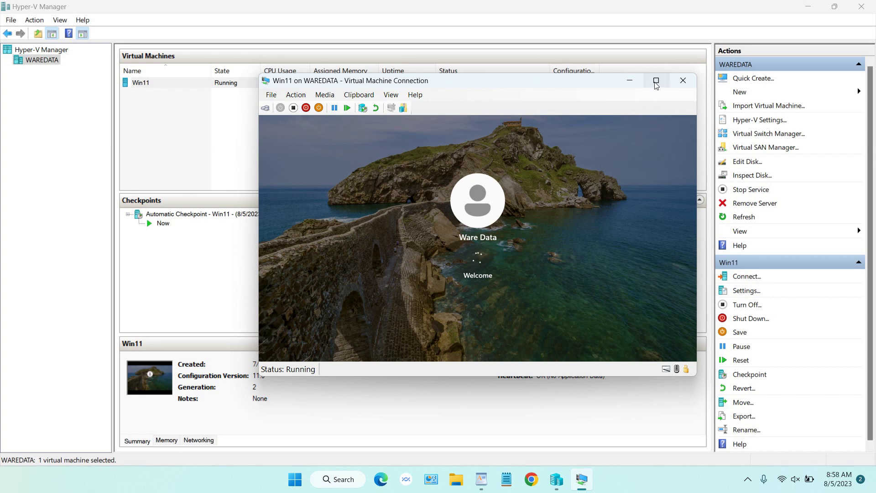
left_click(549, 331)
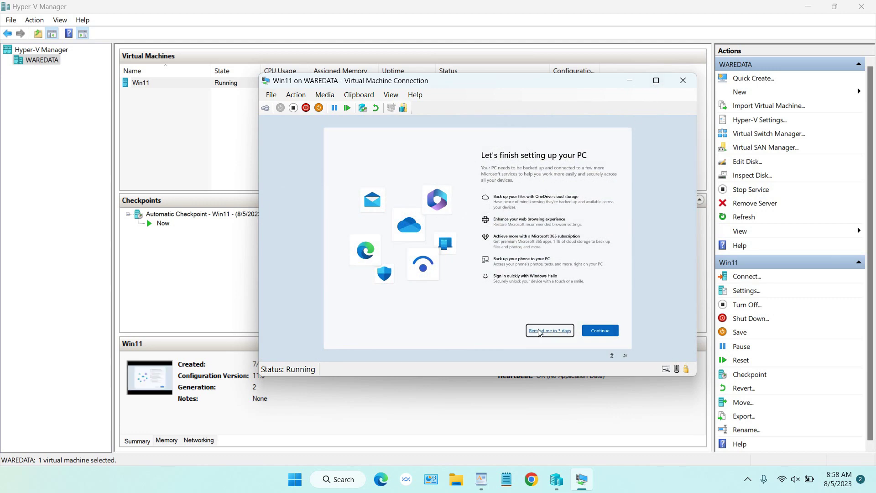
left_click(657, 83)
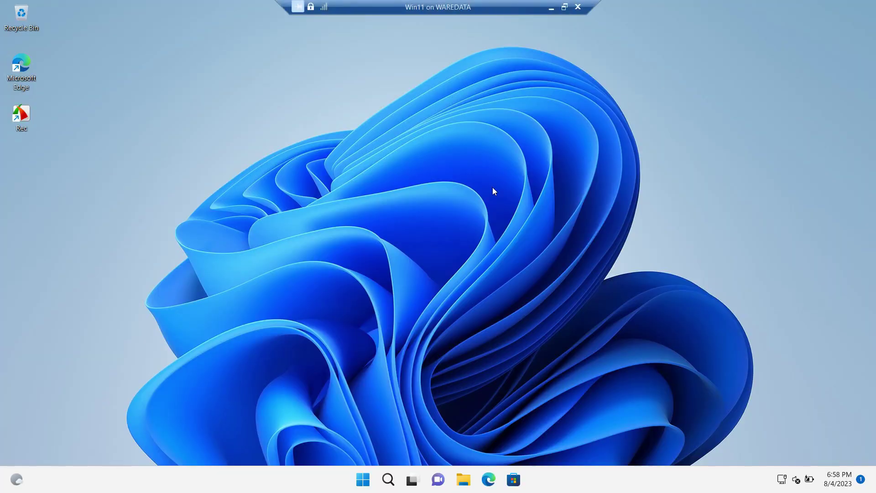
left_click(565, 7)
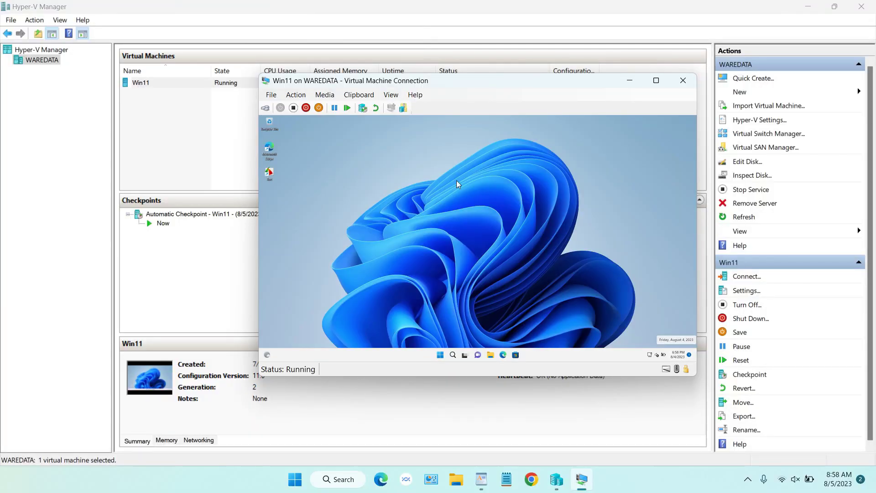
left_click(656, 81)
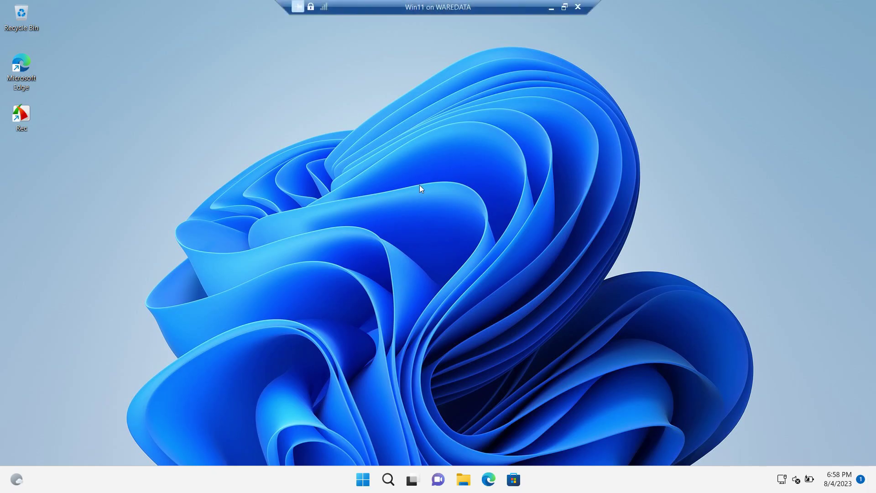
- Open Control Panel's network adapter list and bring up the Ethernet connection's status window
left_click(388, 480)
type("contr")
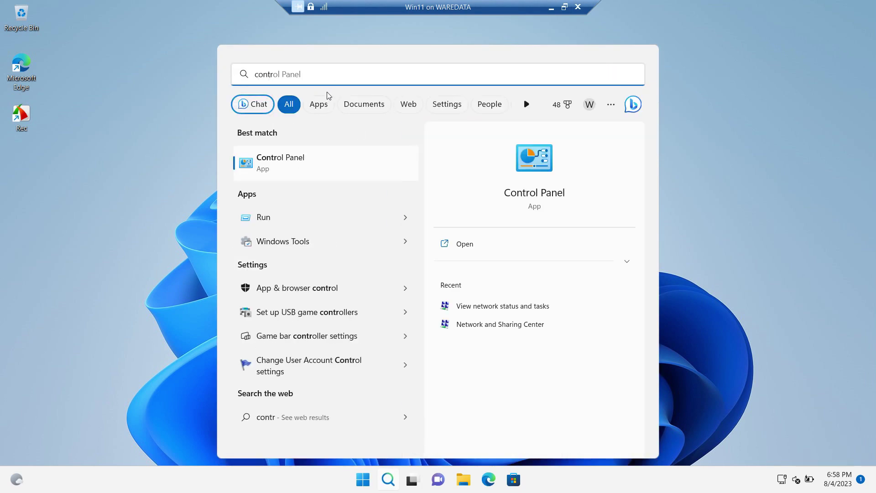
left_click(300, 160)
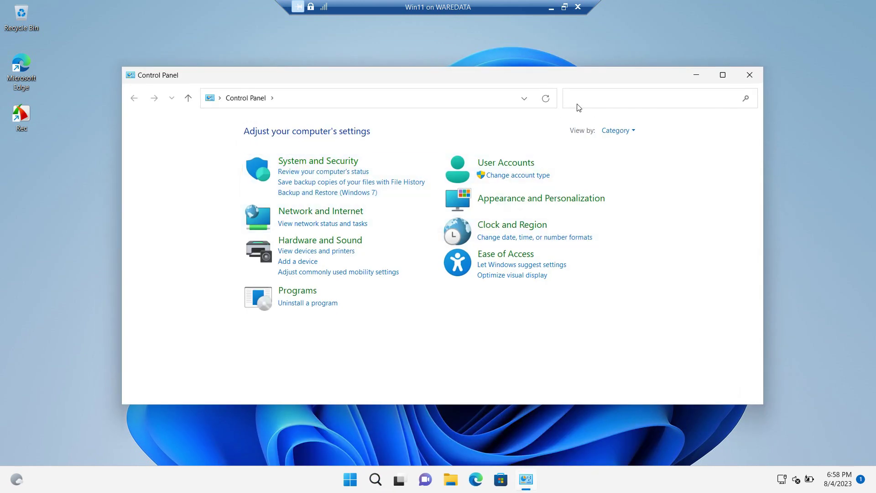
left_click(323, 227)
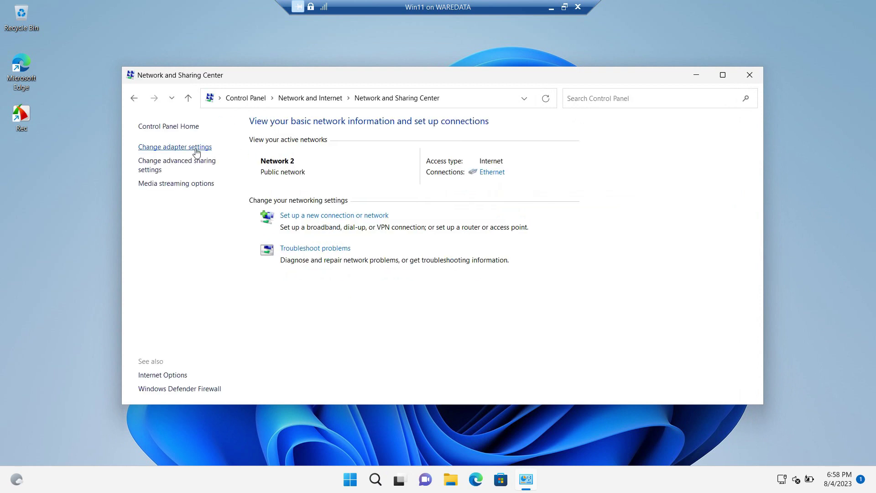
left_click(197, 148)
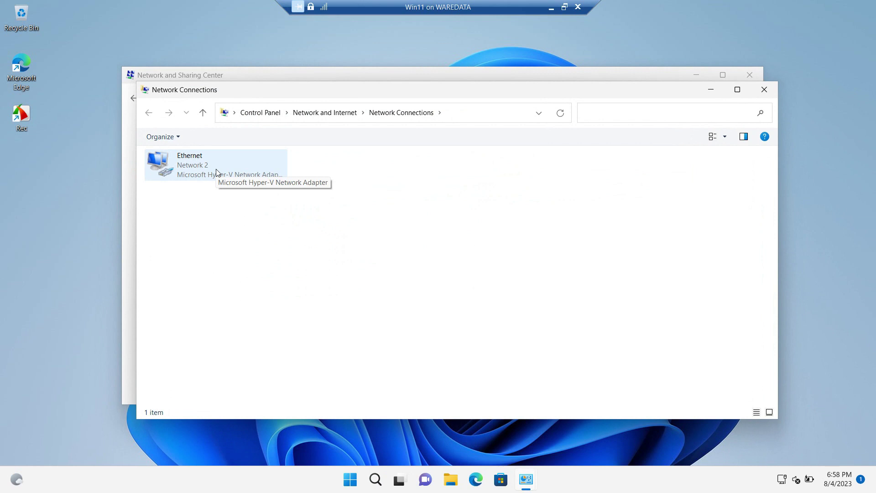
double_click(216, 172)
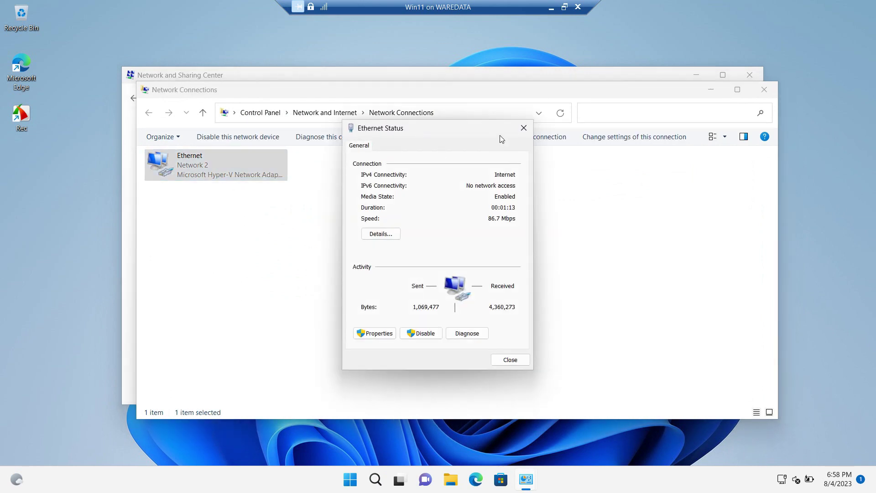
left_click(524, 128)
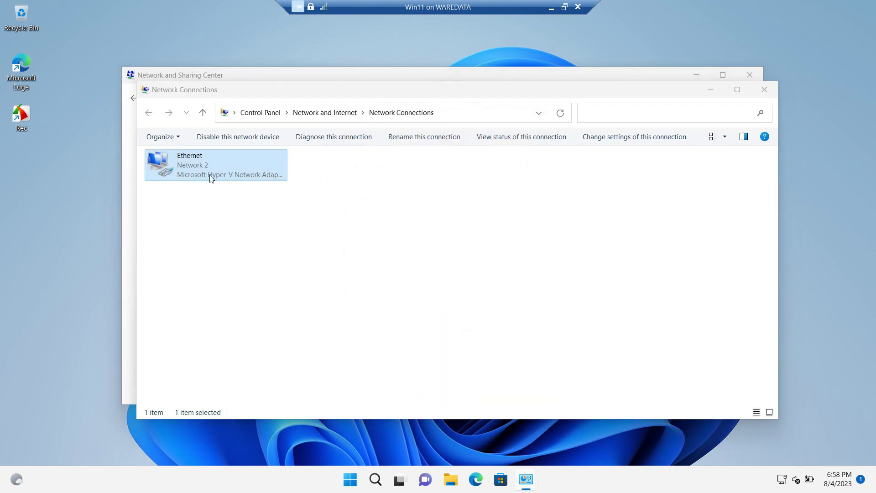
double_click(208, 174)
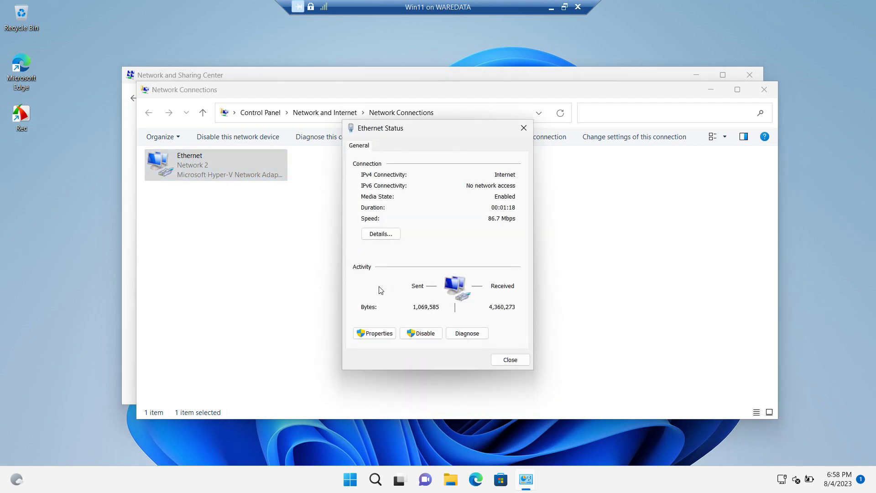
- Set Ethernet's IPv4 to the manual address 192.168.1.1 with subnet mask 255.255.255.0
left_click(378, 334)
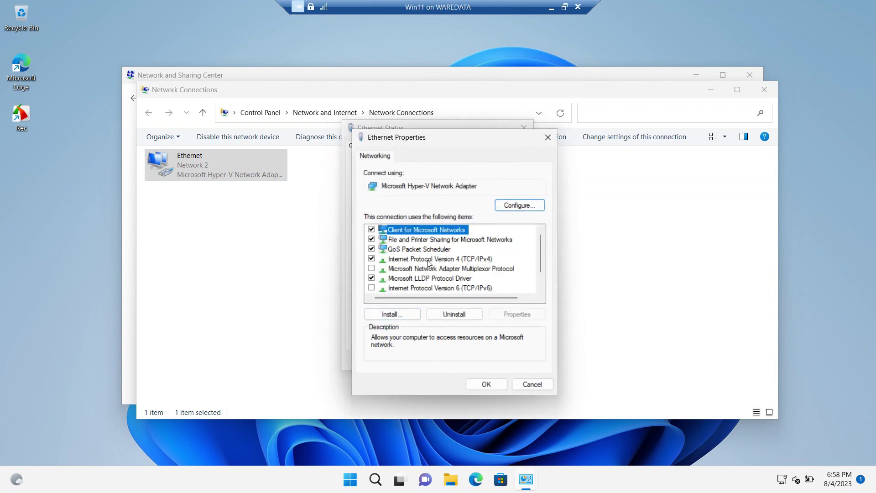
double_click(457, 260)
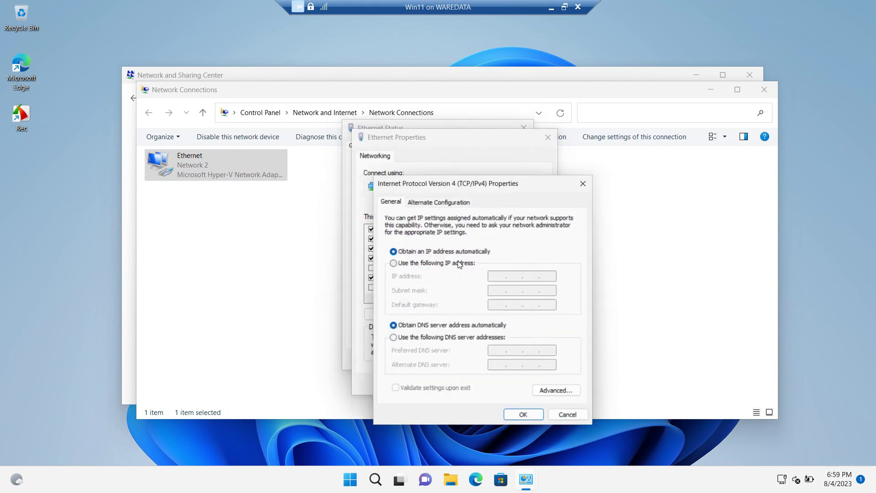
left_click(422, 264)
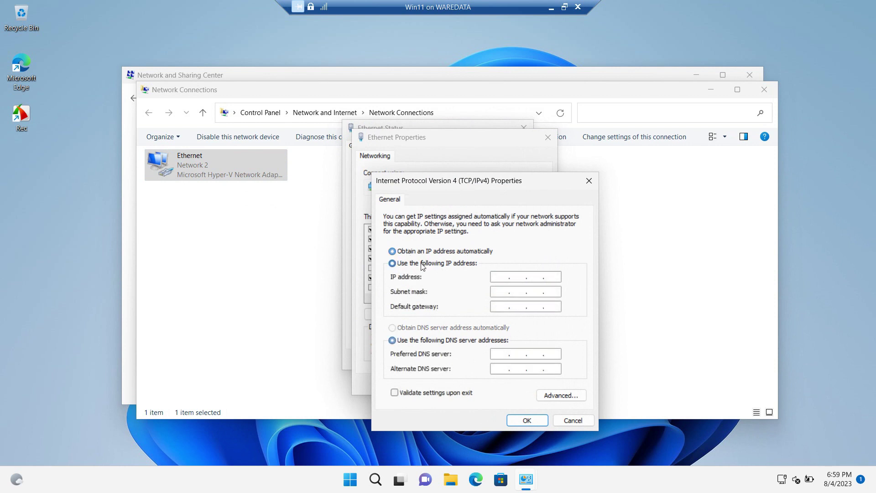
left_click(496, 279)
type("192 . 168 . 1 .")
key("Tab")
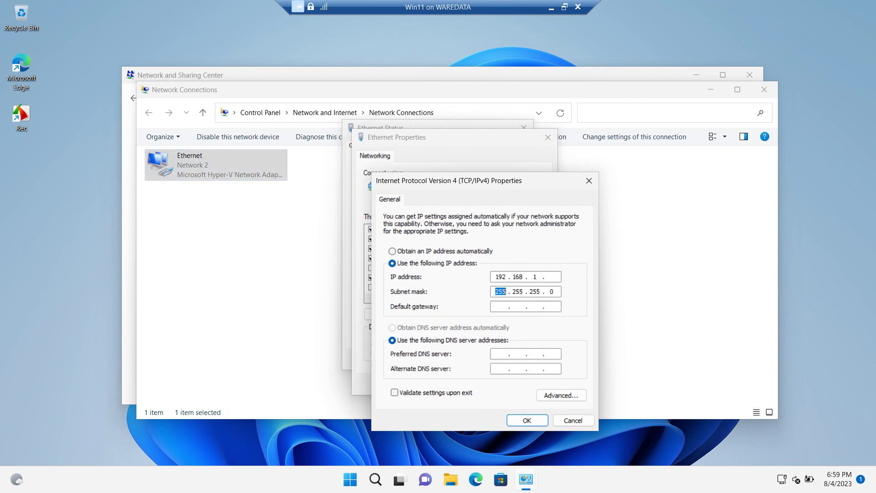
left_click(501, 306)
left_click(553, 276)
type("1")
- Close the IPv4, Ethernet and network windows without applying changes, and leave full screen
left_click(560, 420)
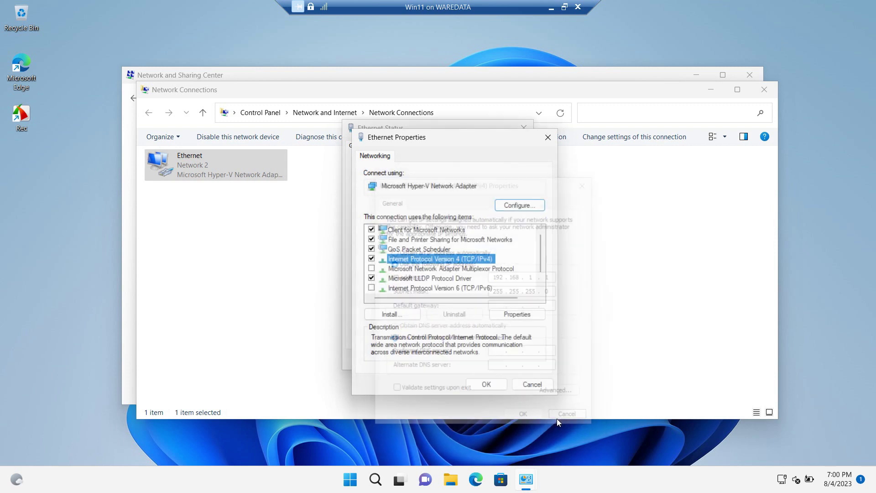
left_click(533, 389)
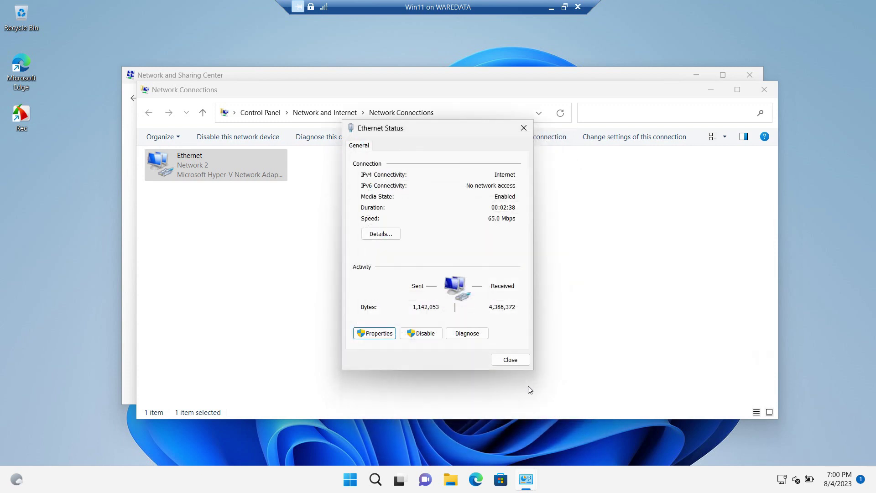
left_click(520, 361)
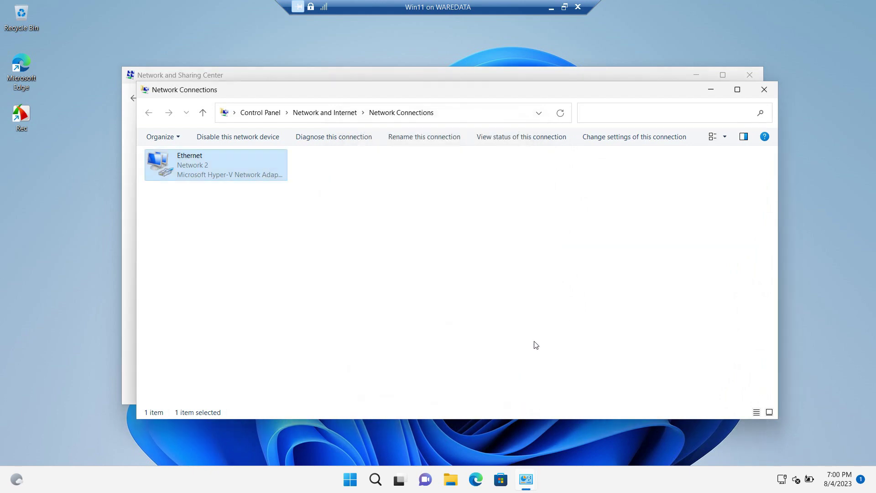
left_click(764, 89)
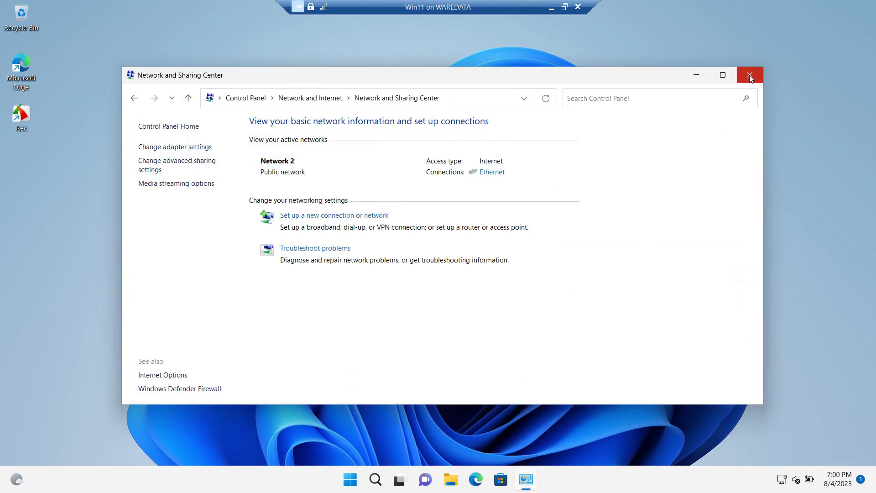
left_click(750, 75)
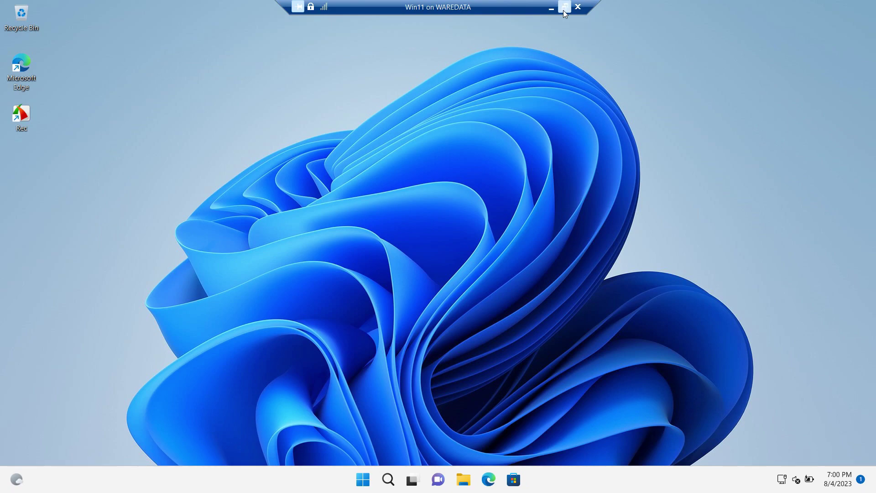
left_click(564, 8)
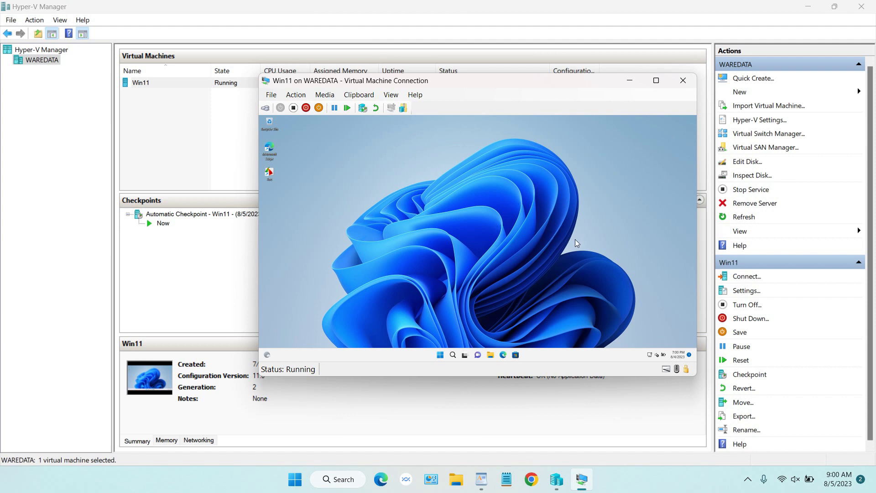
- Shut down the Win11 guest and close its connection window
left_click(440, 355)
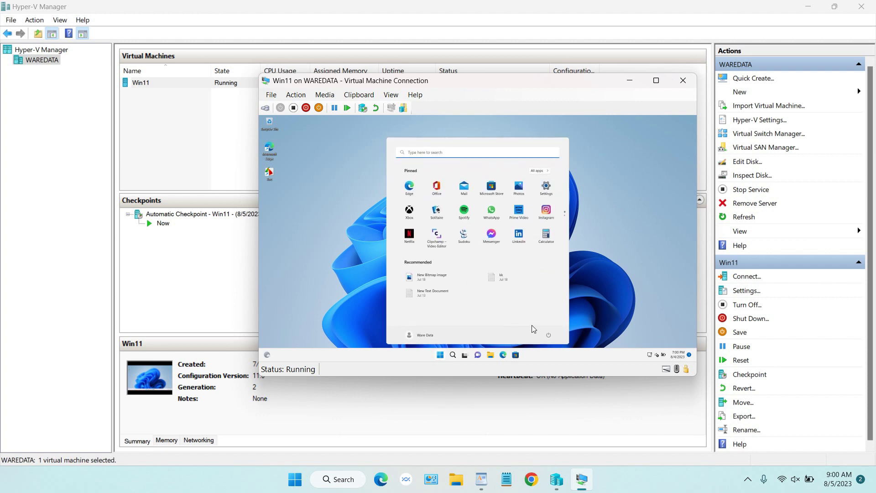
left_click(549, 334)
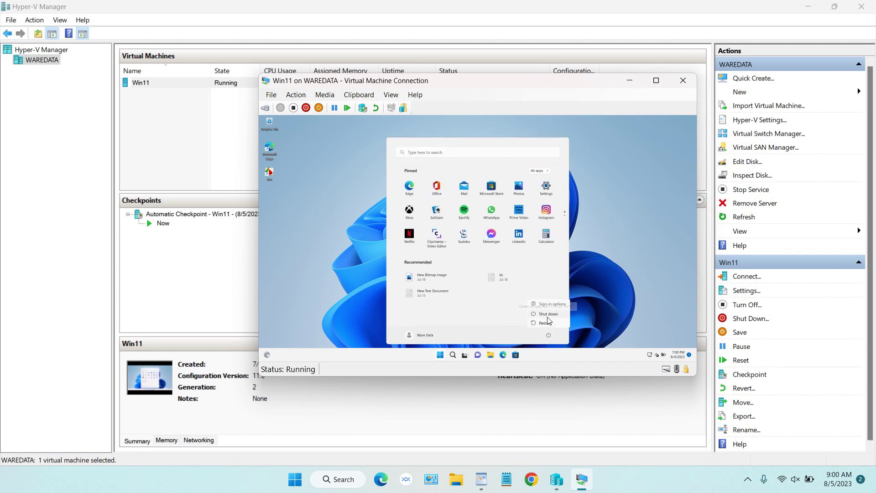
left_click(547, 317)
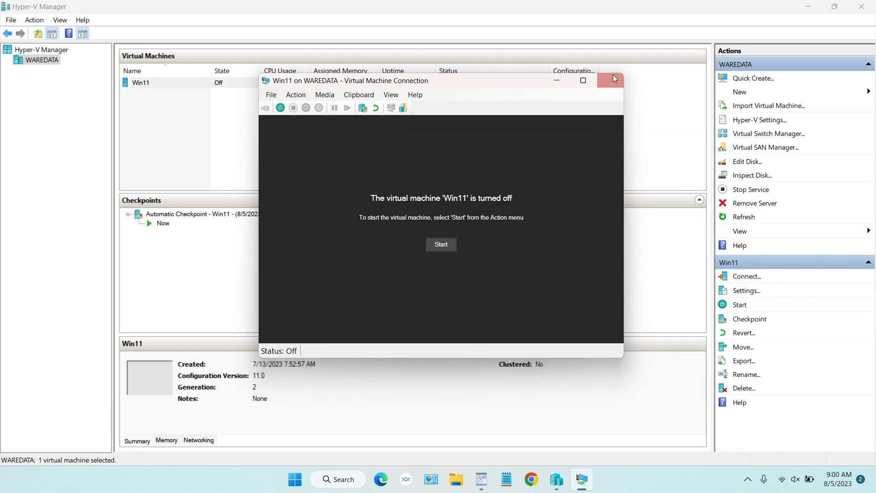
left_click(615, 78)
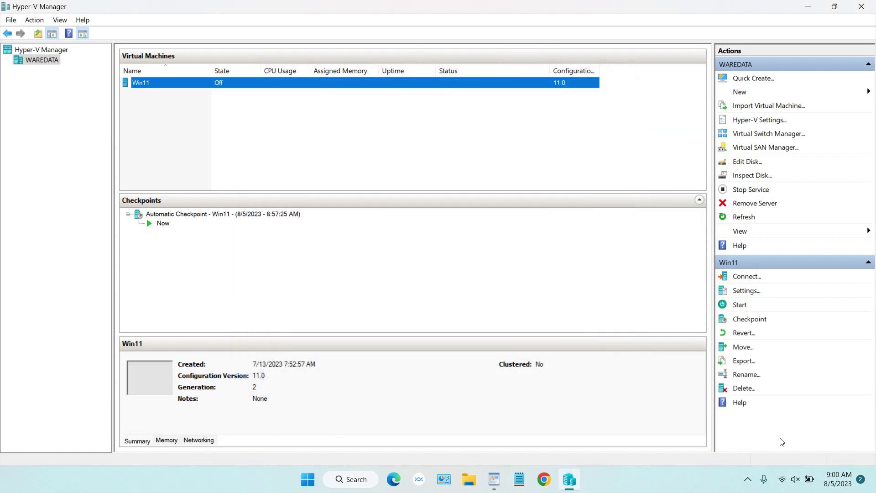
- Look up the host's VYA Wi-Fi IPv4 address, 192.168.18.7, in Network & internet settings
right_click(783, 479)
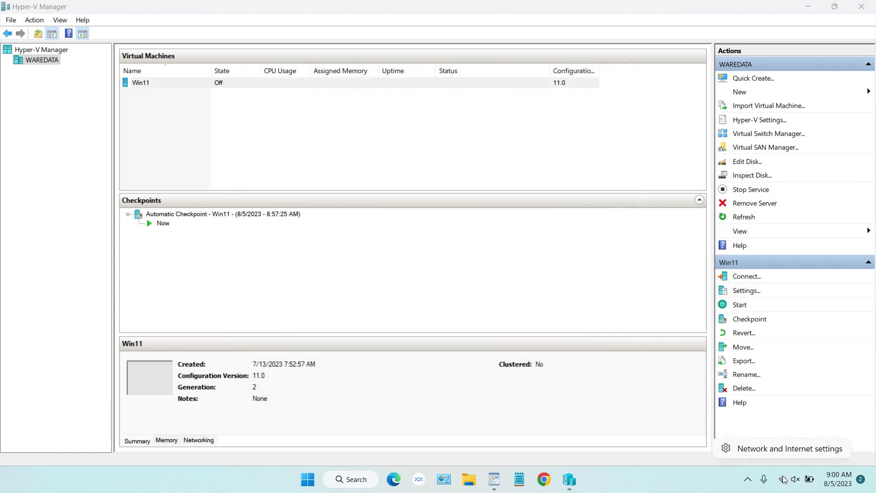
left_click(776, 451)
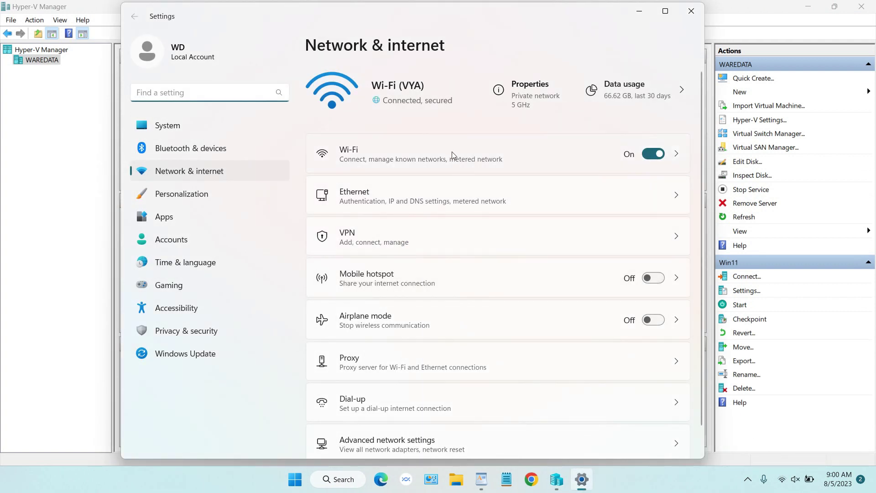
left_click(676, 157)
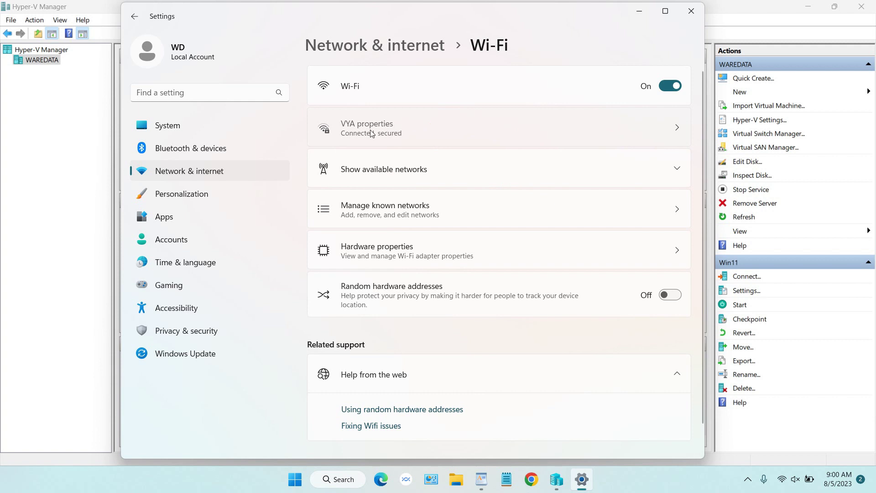
left_click(675, 128)
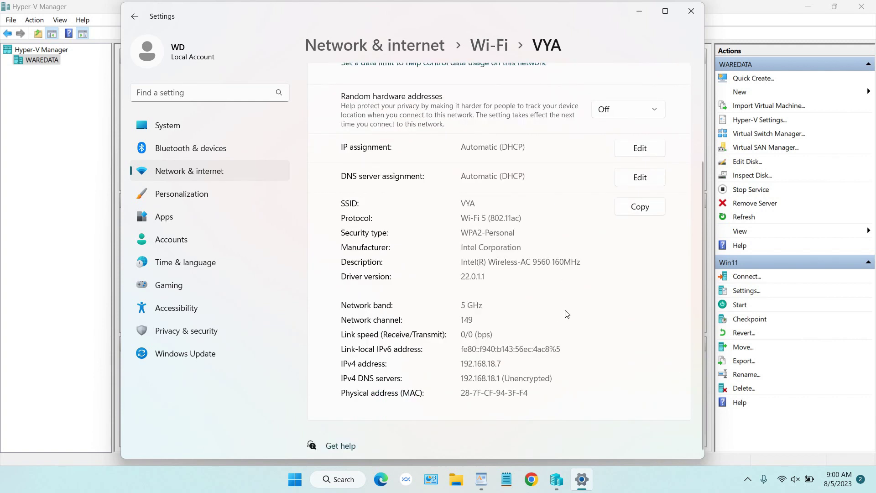
left_click_drag(509, 365, 460, 367)
left_click_drag(503, 365, 459, 364)
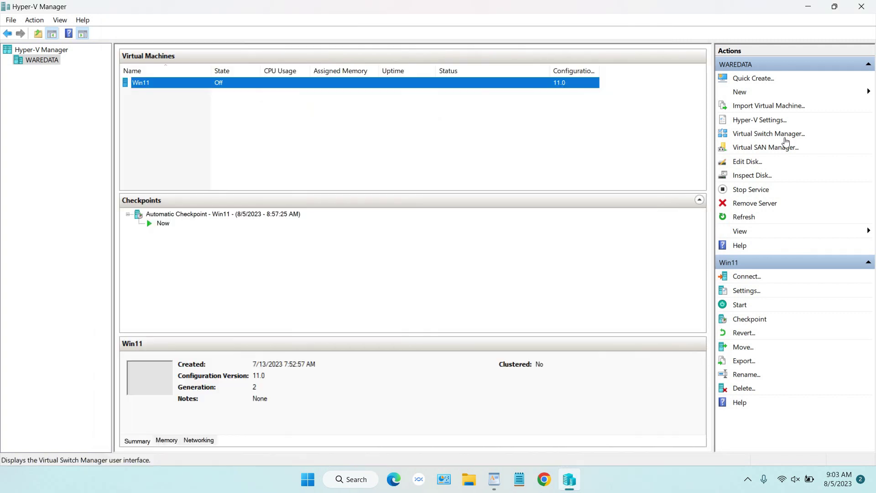
- Create a new external virtual switch in Virtual Switch Manager, then open the host's Network & internet settings
left_click(784, 138)
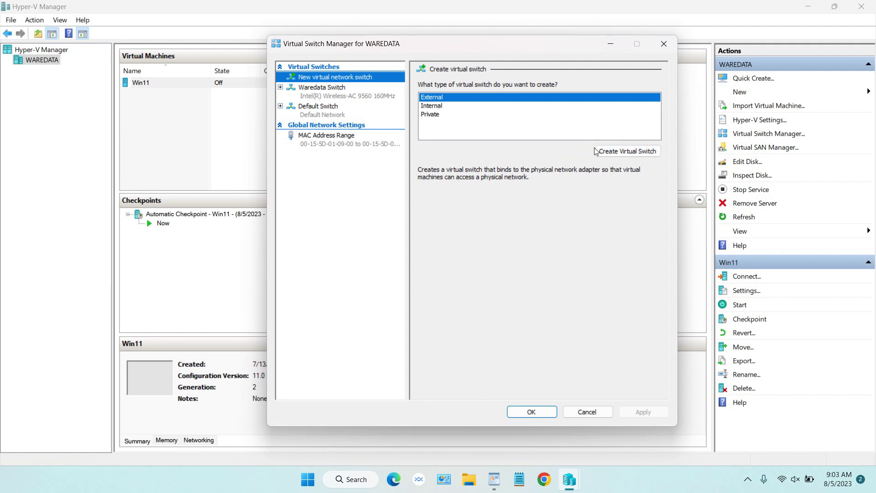
left_click(358, 97)
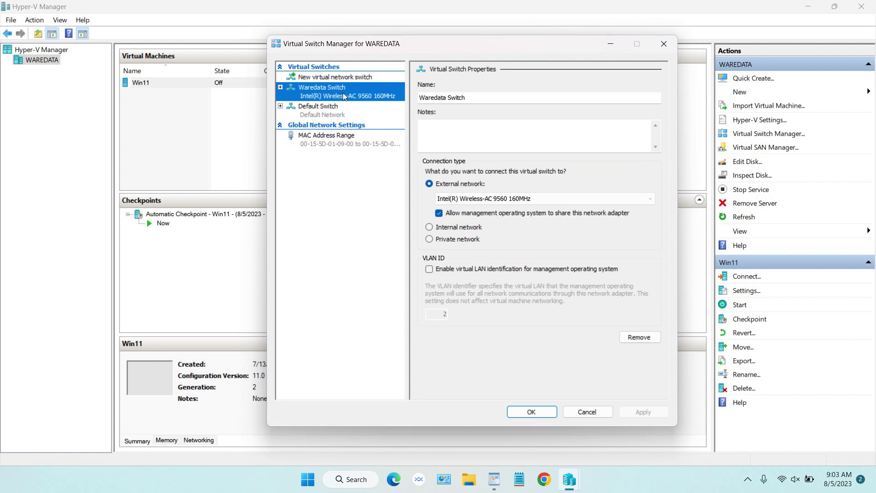
left_click(344, 77)
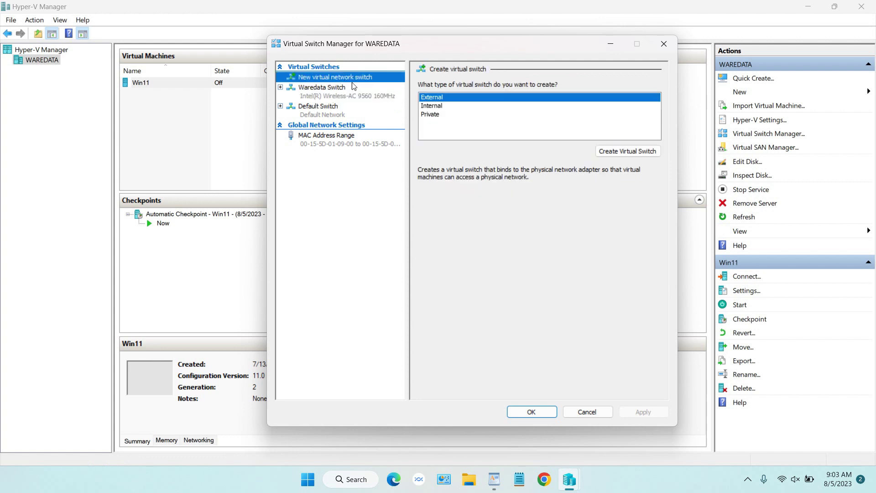
left_click(632, 153)
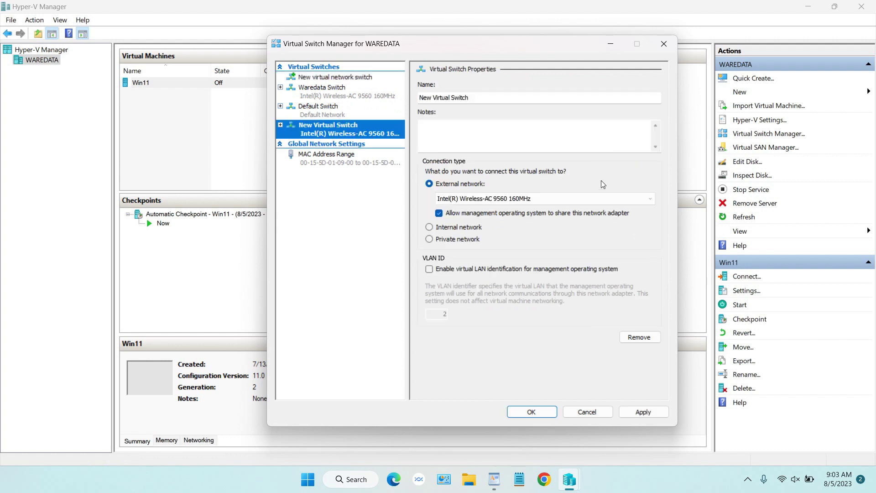
left_click_drag(493, 102, 415, 103)
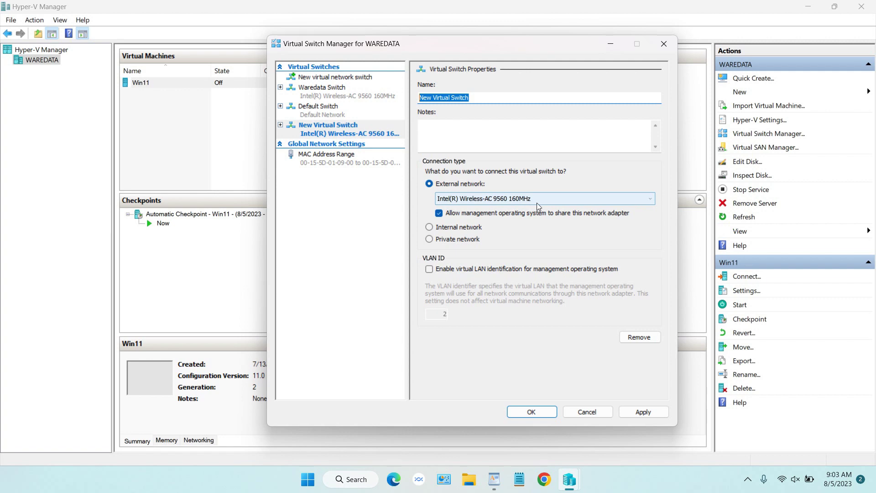
right_click(783, 479)
left_click(781, 452)
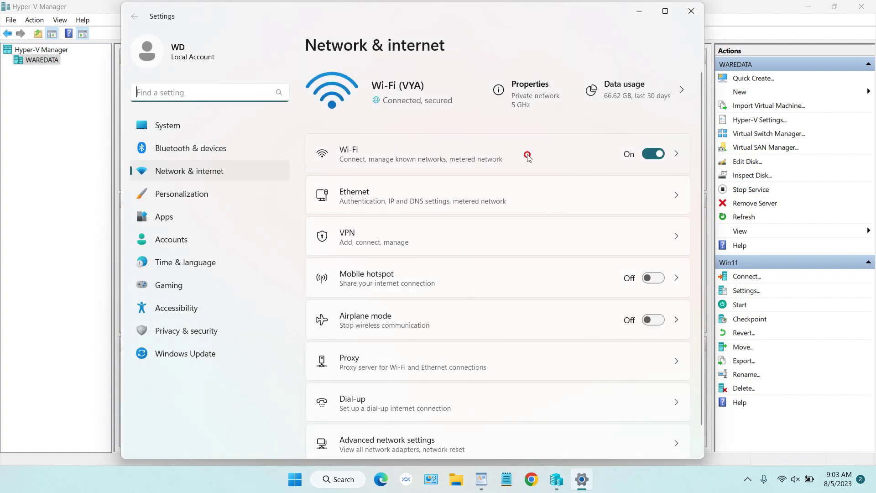
- Confirm the VYA Wi-Fi adapter is Intel(R) Wireless-AC 9560 160MHz, then move Settings aside
left_click(525, 158)
left_click(592, 138)
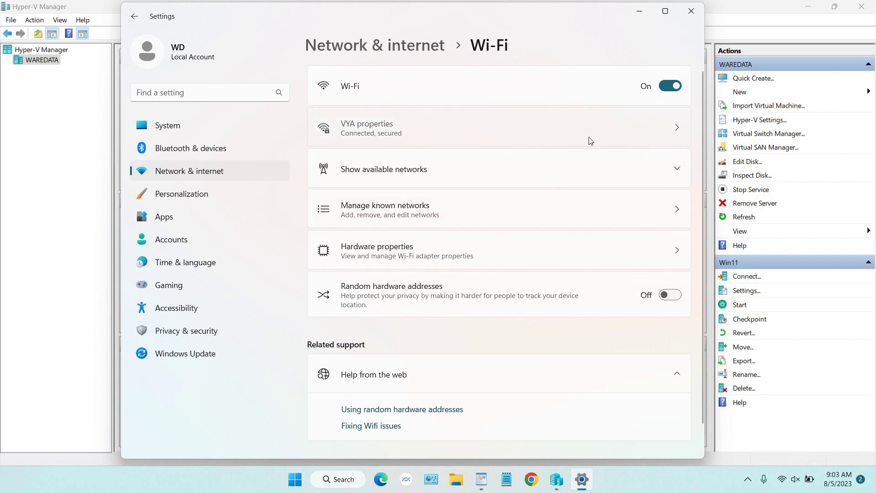
scroll(593, 165, "down", 10)
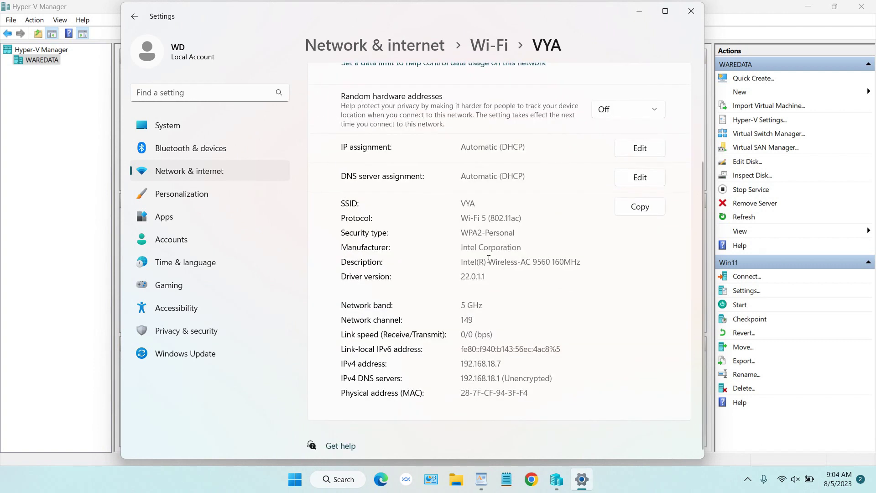
left_click_drag(462, 263, 589, 264)
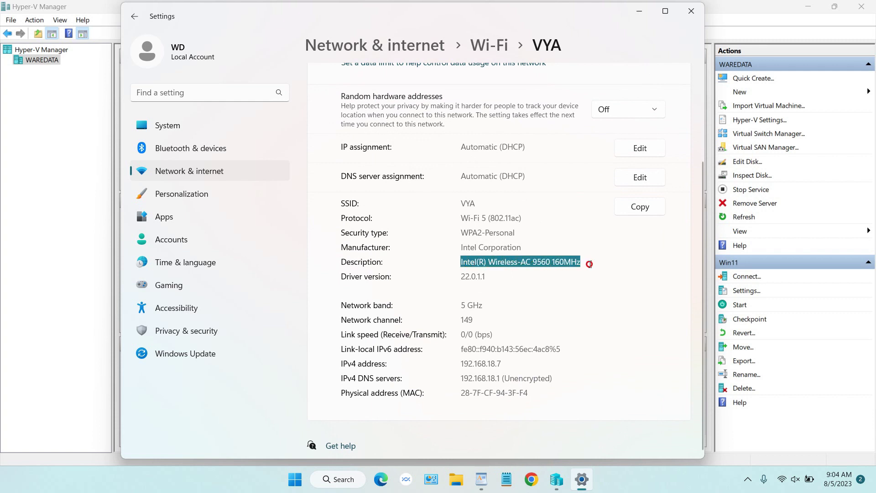
left_click_drag(539, 16, 541, 228)
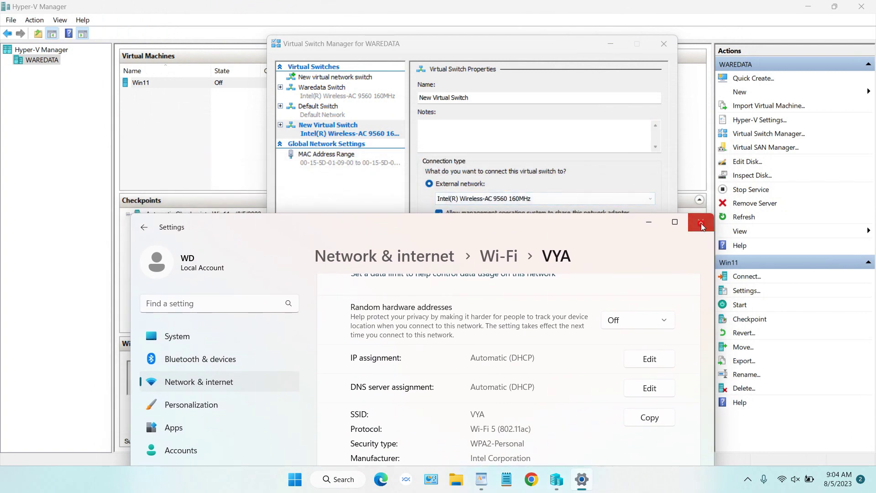
- Close Settings and cancel Virtual Switch Manager, keeping Waredata Switch and discarding the new switch
left_click(701, 221)
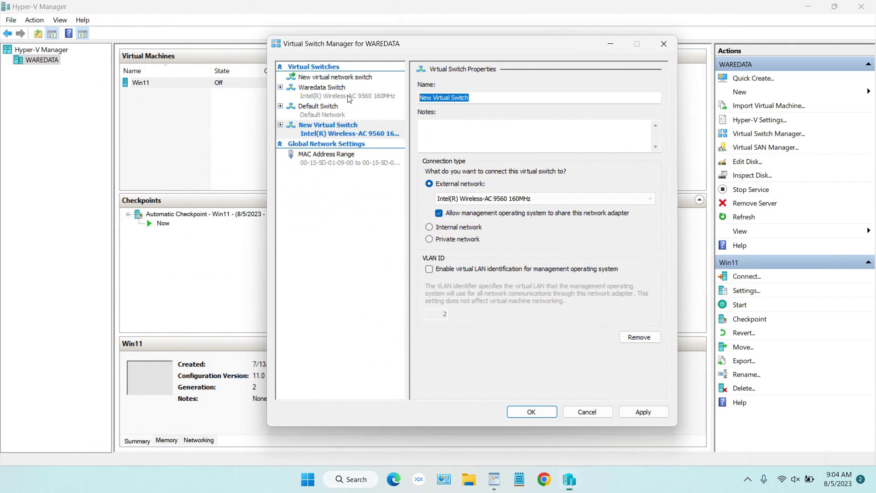
left_click(324, 88)
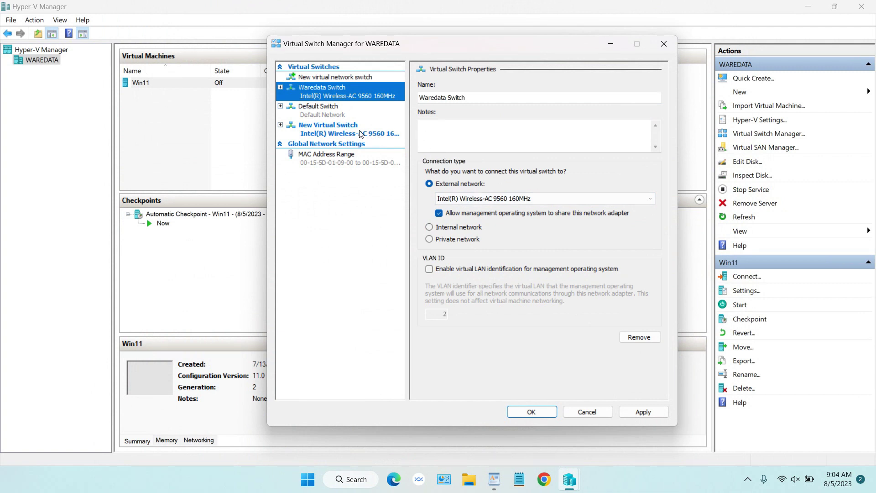
left_click(587, 412)
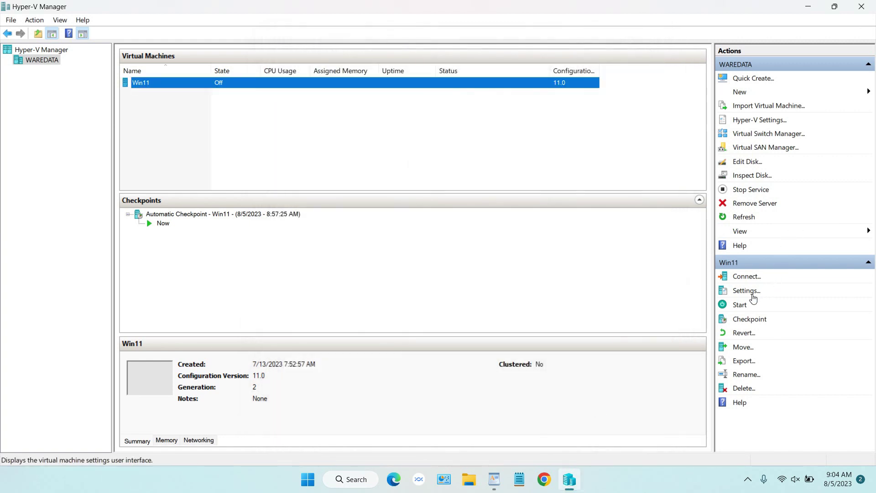
left_click(752, 295)
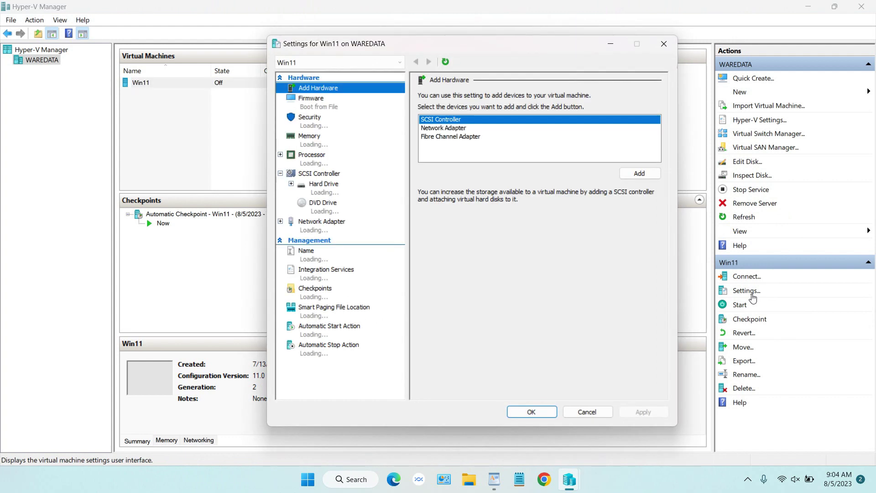
left_click(336, 232)
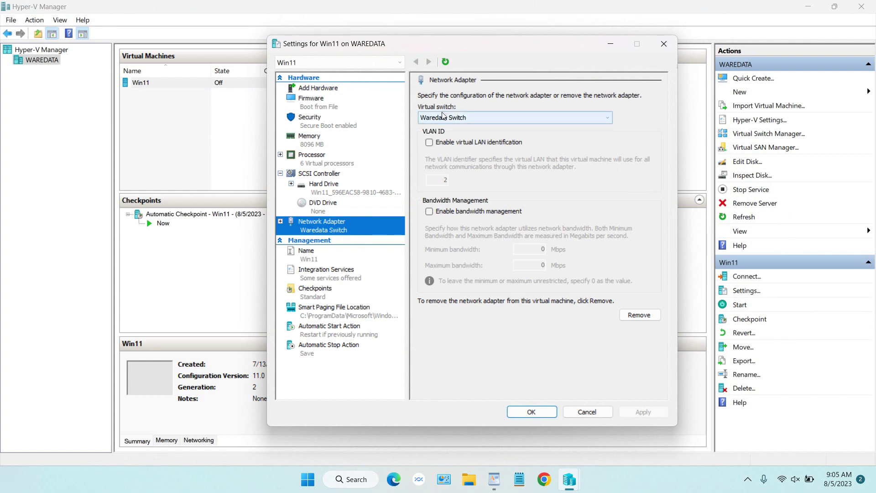
left_click(463, 121)
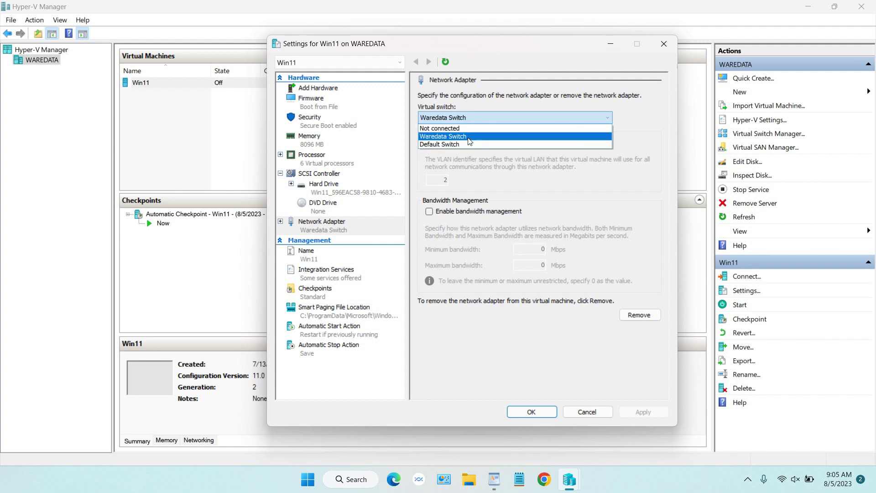
left_click(470, 138)
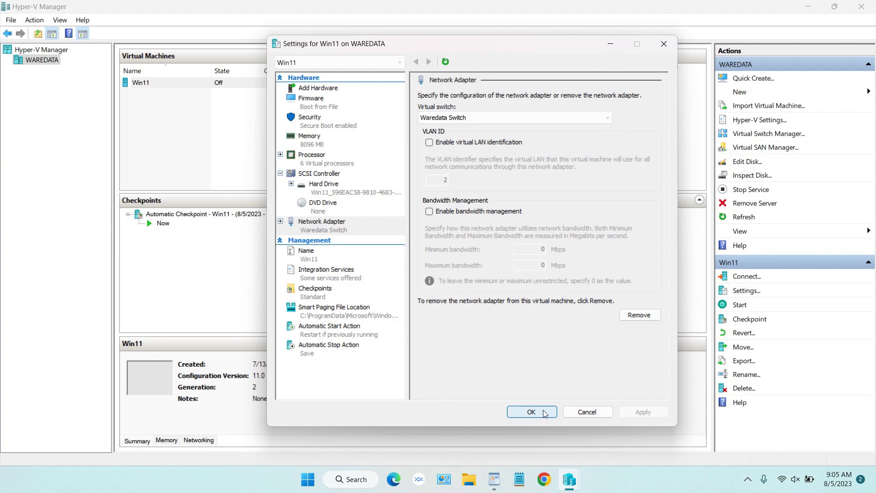
left_click(598, 413)
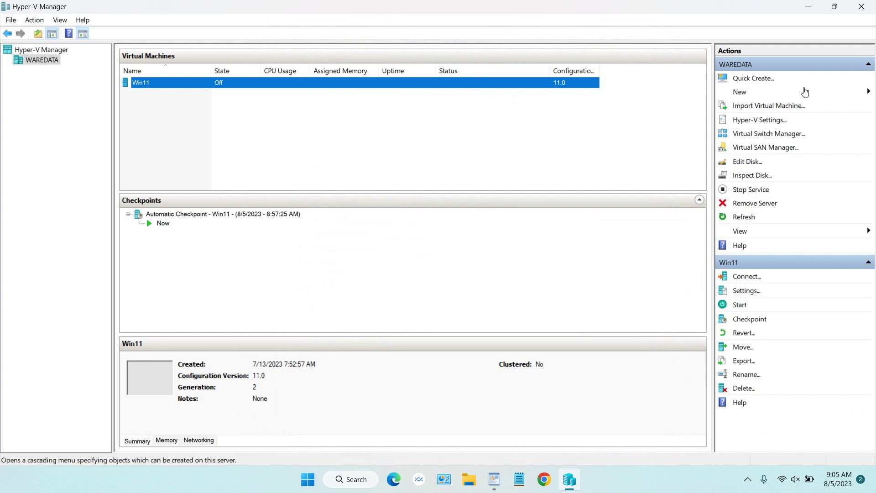
- Connect to Win11 and start it, continuing from its last saved state
right_click(409, 88)
left_click(427, 94)
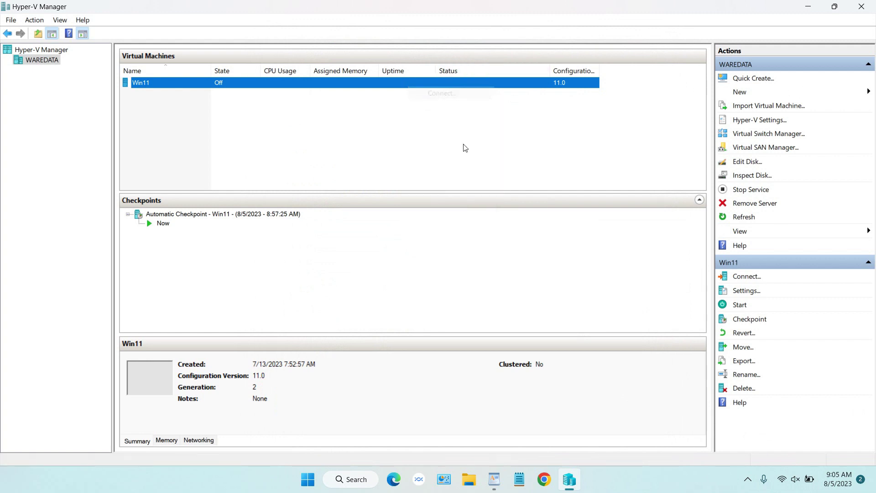
left_click(438, 246)
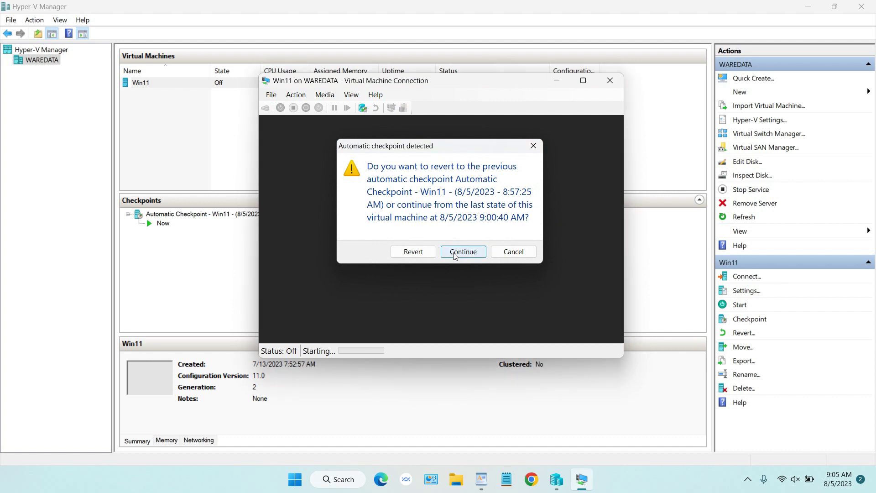
left_click(453, 253)
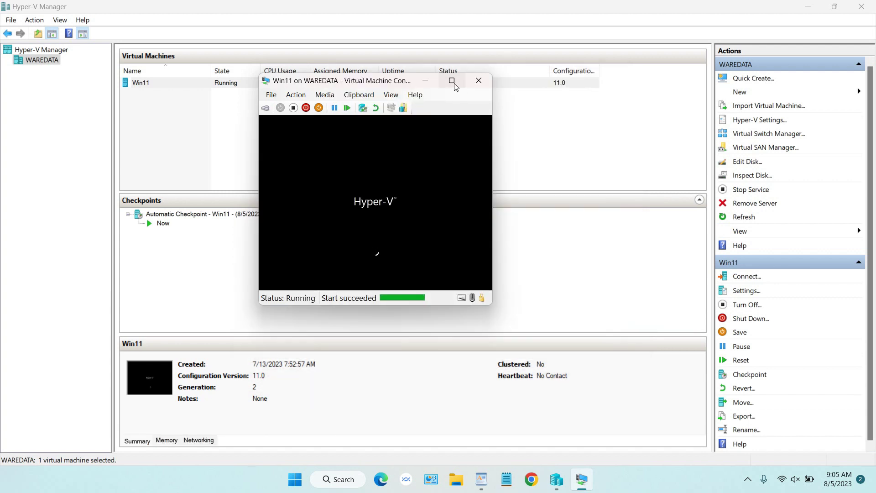
- Sign in to the guest with its PIN and show the desktop full screen
left_click(452, 80)
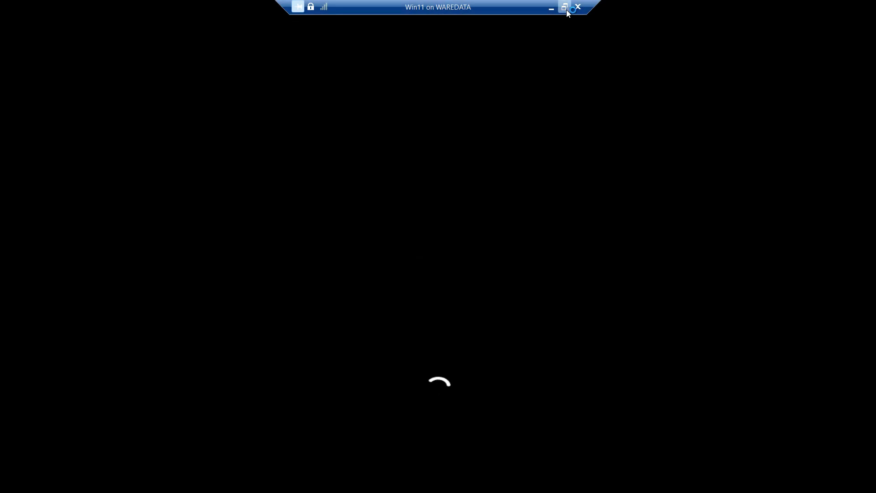
left_click(566, 9)
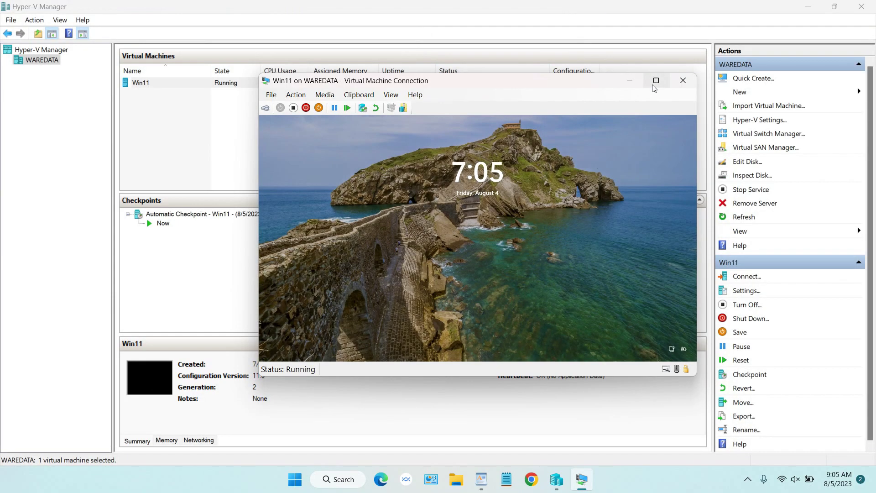
left_click(493, 254)
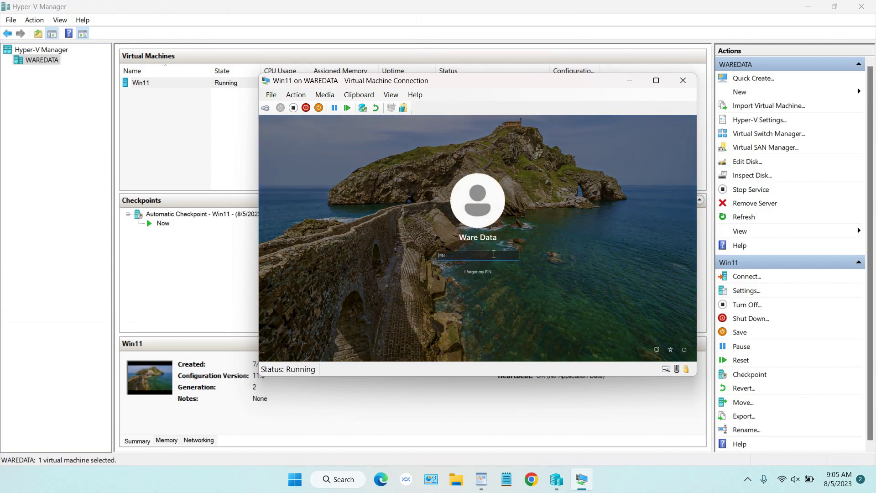
key("Return")
left_click(656, 82)
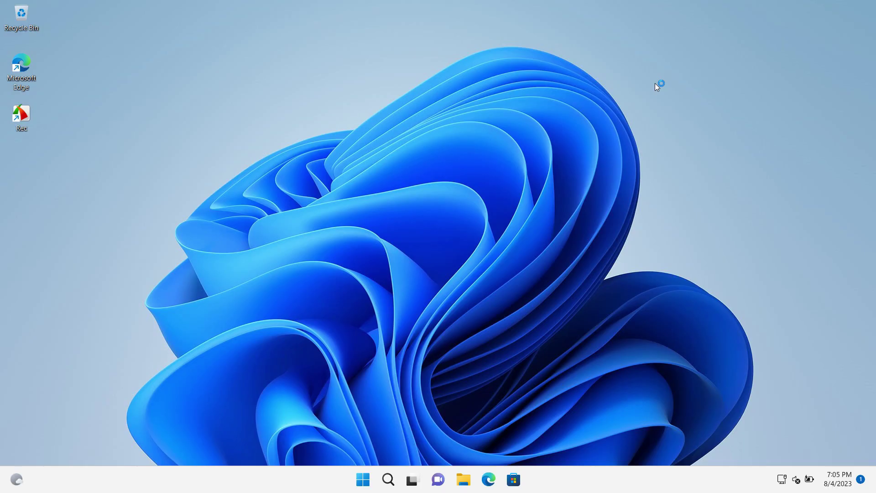
- Apply the dark purple Glow theme through Personalize, close Settings, and return the console to a window
right_click(536, 301)
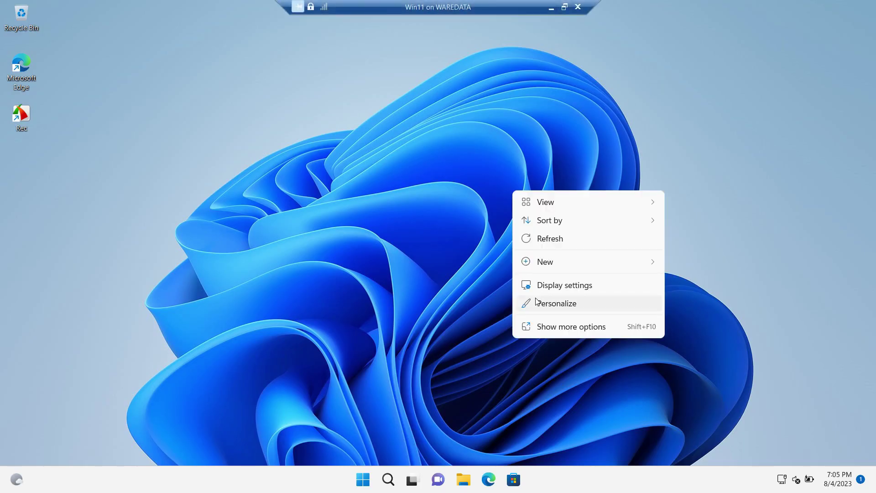
left_click(560, 288)
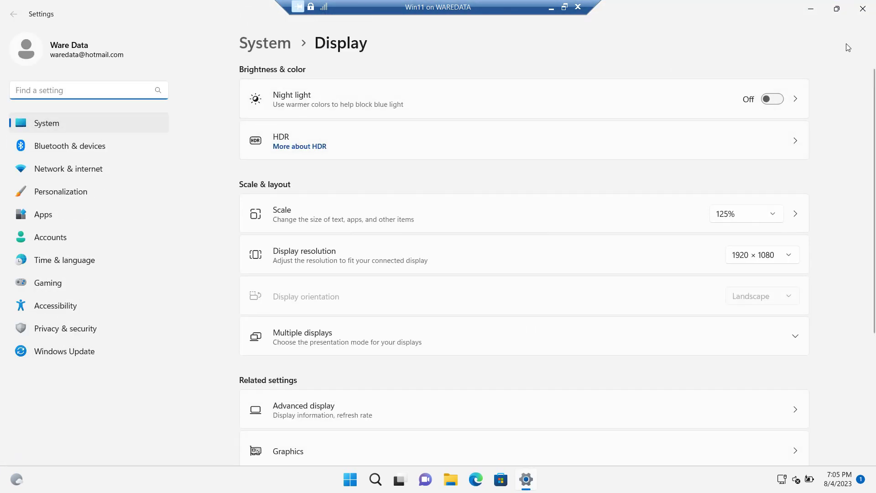
left_click(863, 9)
right_click(537, 147)
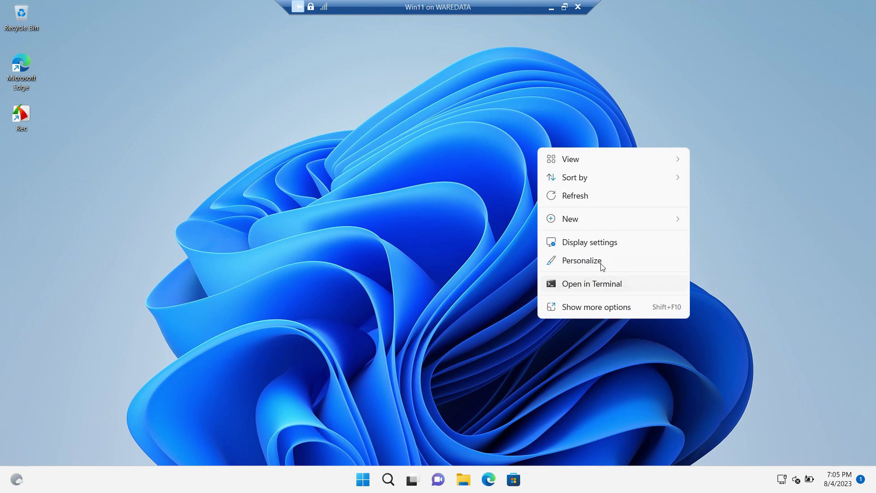
left_click(601, 263)
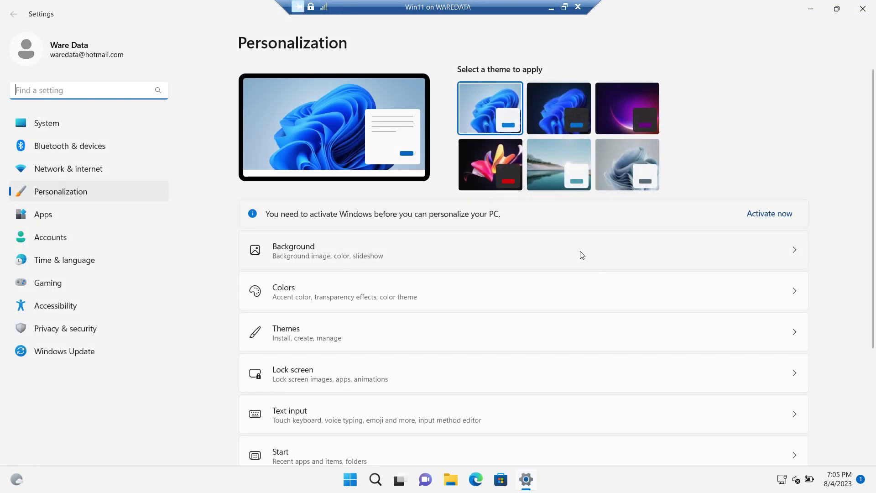
left_click(569, 109)
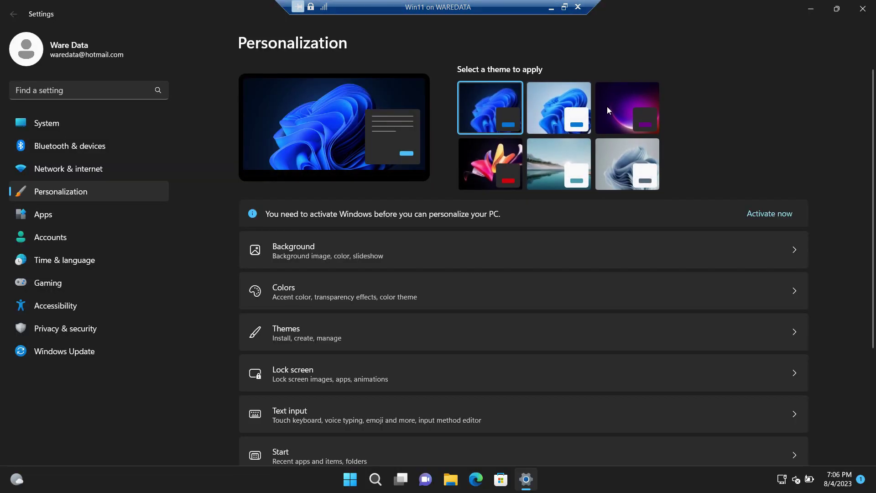
left_click(636, 102)
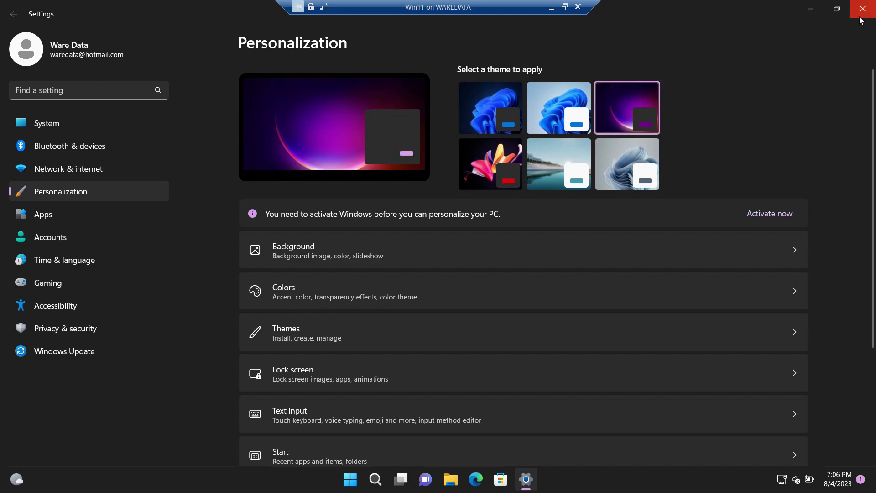
left_click(862, 9)
left_click(565, 7)
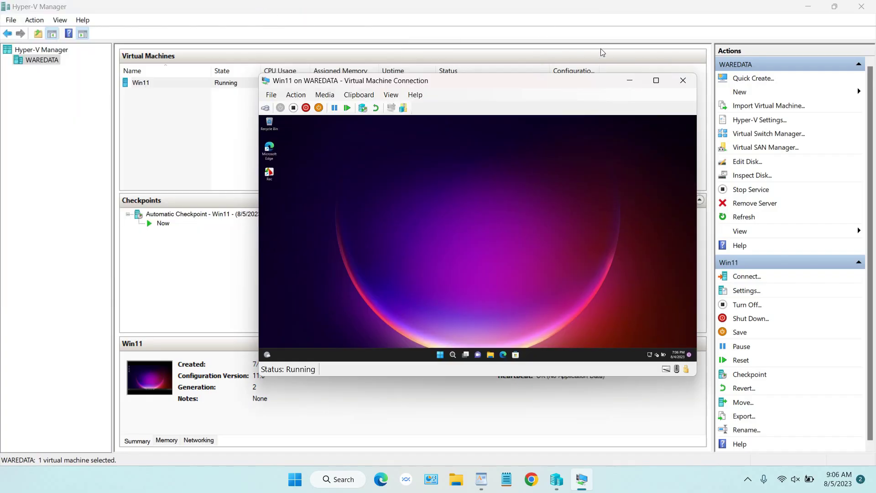
- Minimize Hyper-V Manager, move the VM window right and show the guest full screen
left_click(792, 6)
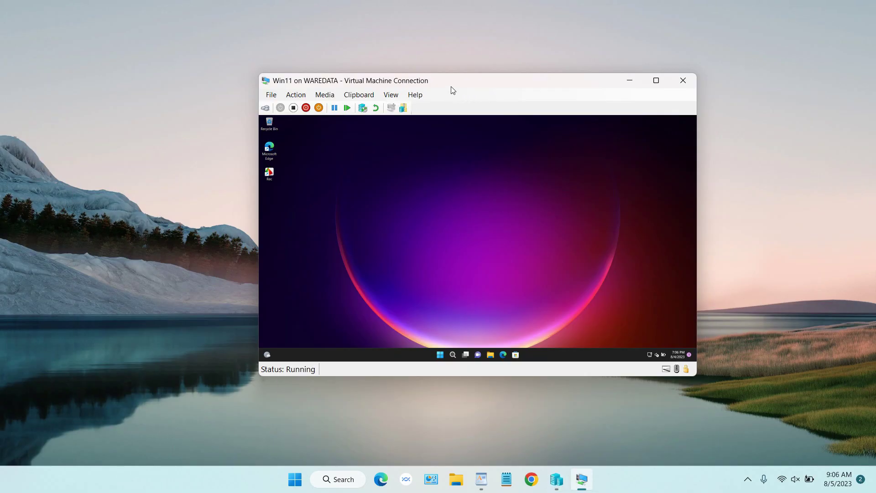
left_click_drag(434, 84, 536, 85)
left_click(758, 83)
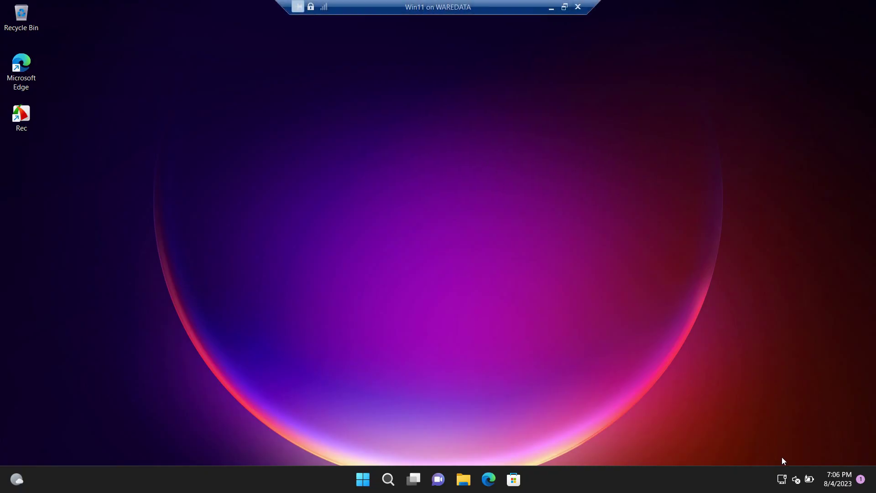
- Open the guest's Ethernet details and highlight its IPv4 address 192.168.18.19
right_click(781, 479)
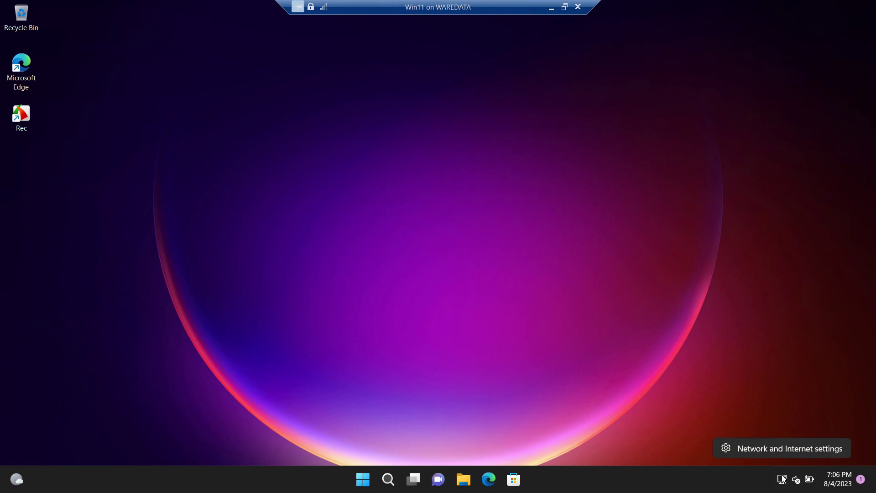
left_click(784, 450)
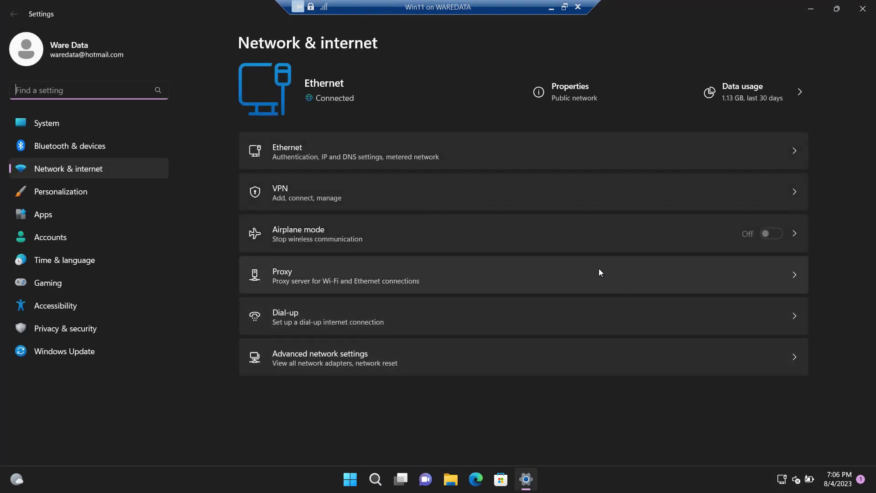
left_click(602, 151)
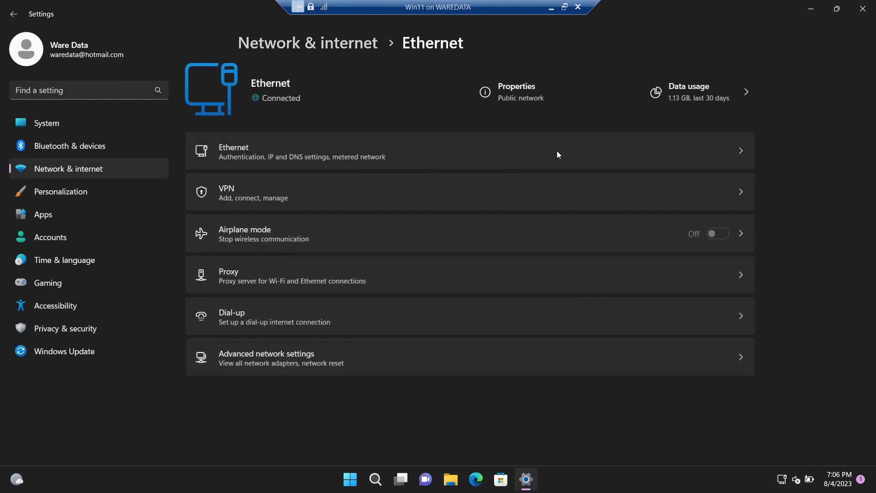
scroll(524, 184, "down", 3)
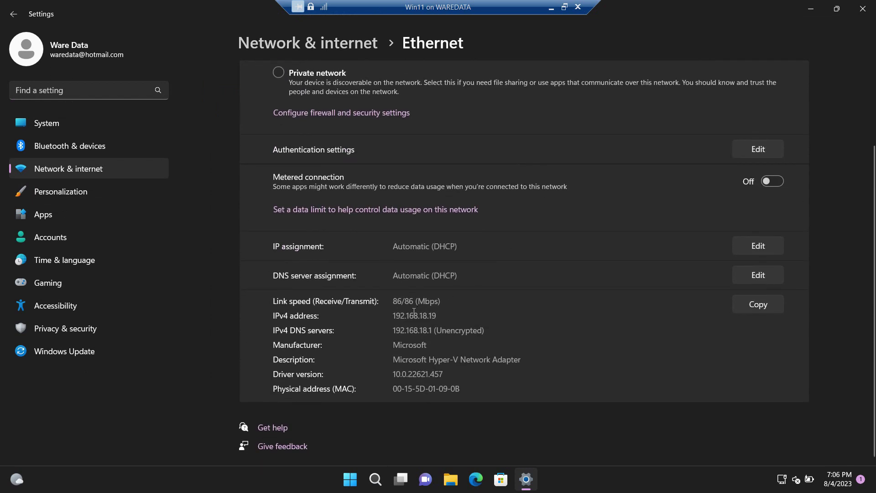
left_click_drag(437, 316, 394, 316)
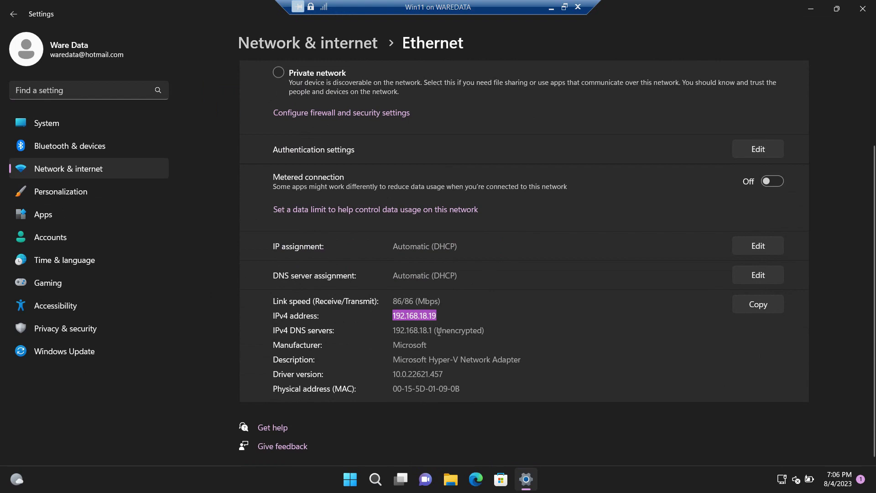
- Compare it with the host's Wi-Fi IPv4 address 192.168.18.7, then return to the host desktop
key("ctrl+alt+Break")
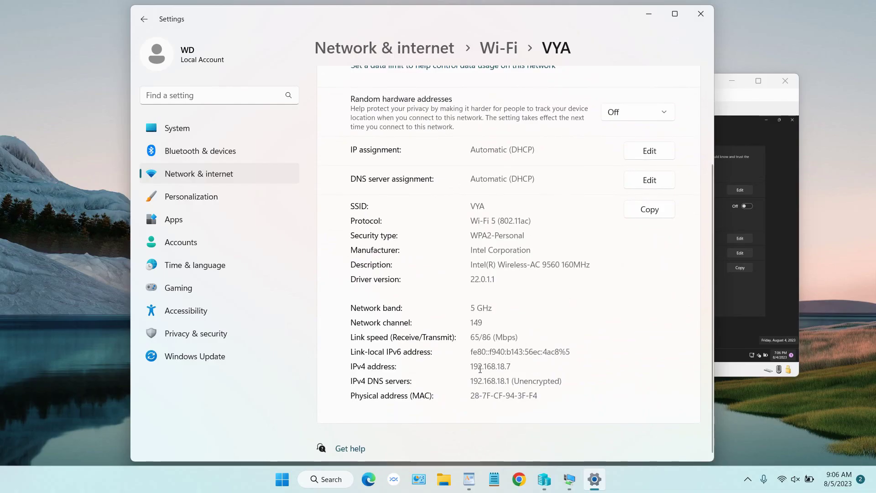
left_click_drag(471, 366, 537, 367)
left_click(770, 249)
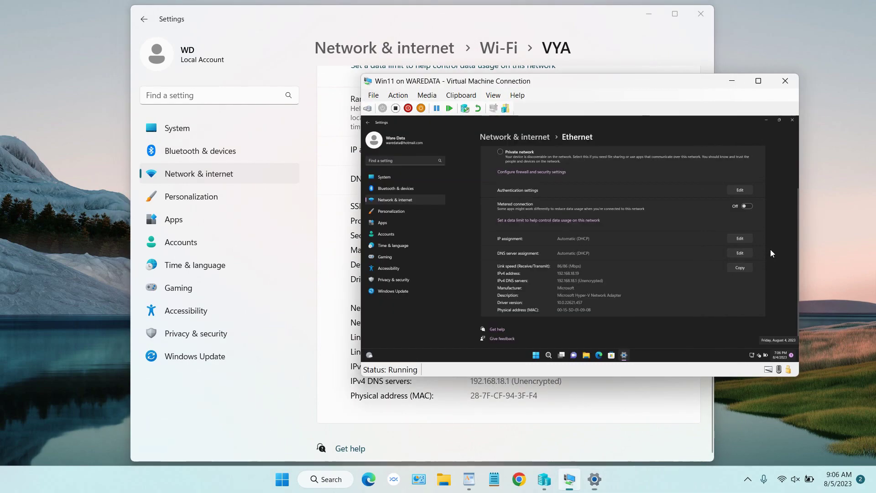
left_click(758, 81)
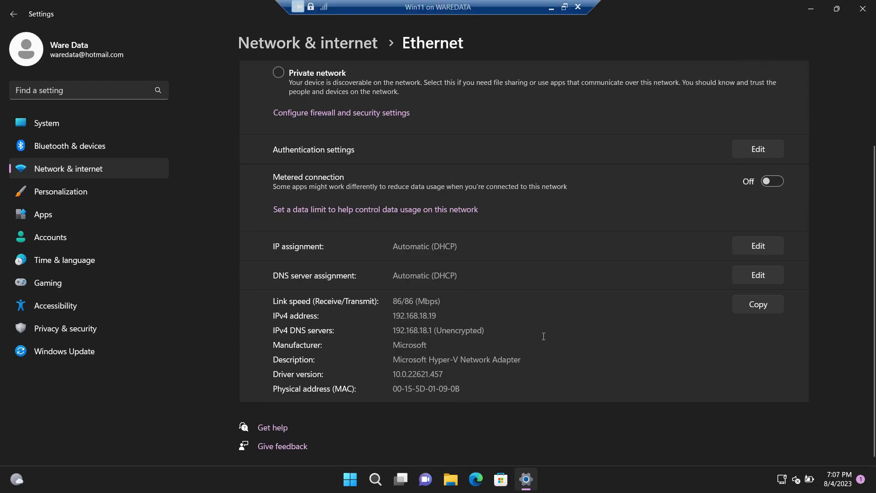
left_click(838, 10)
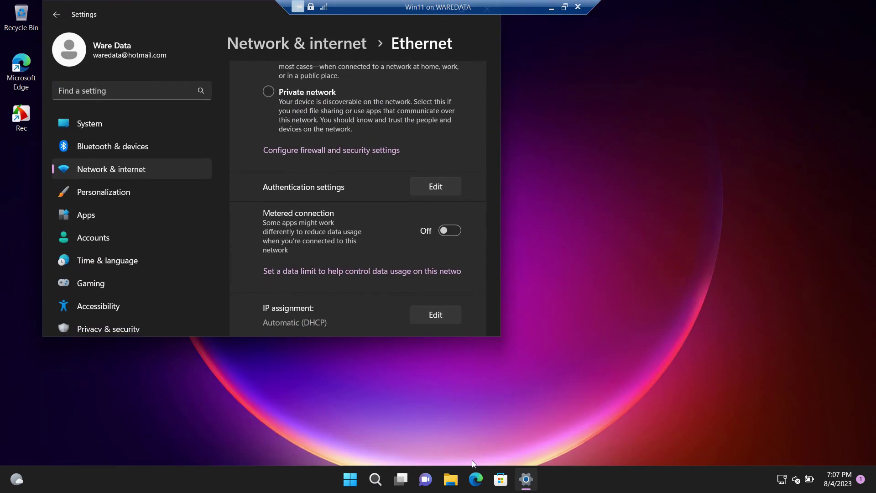
left_click(551, 7)
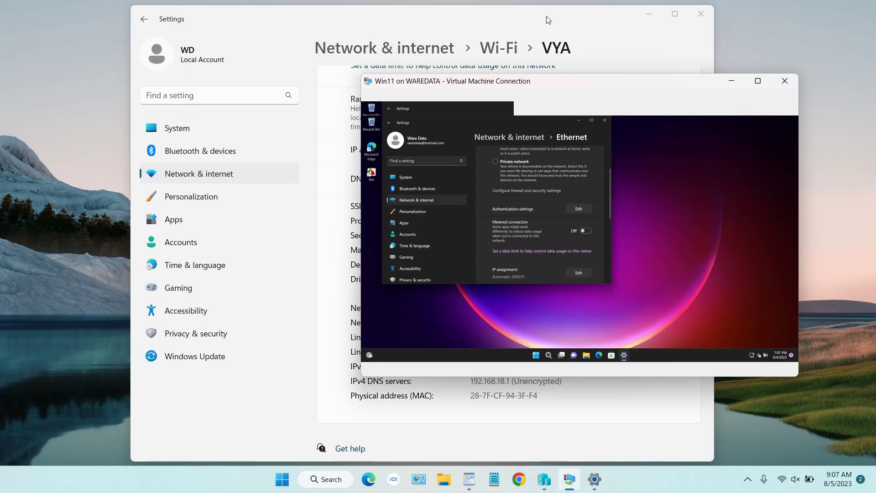
left_click(444, 479)
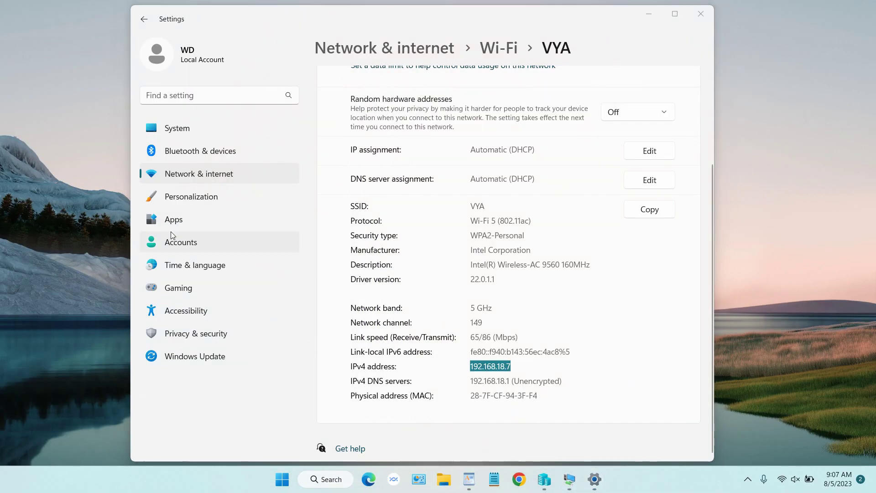
- Browse from Network to \\192.168.18.19 and select the guest's bv, share and Users folders
left_click(51, 345)
right_click(58, 343)
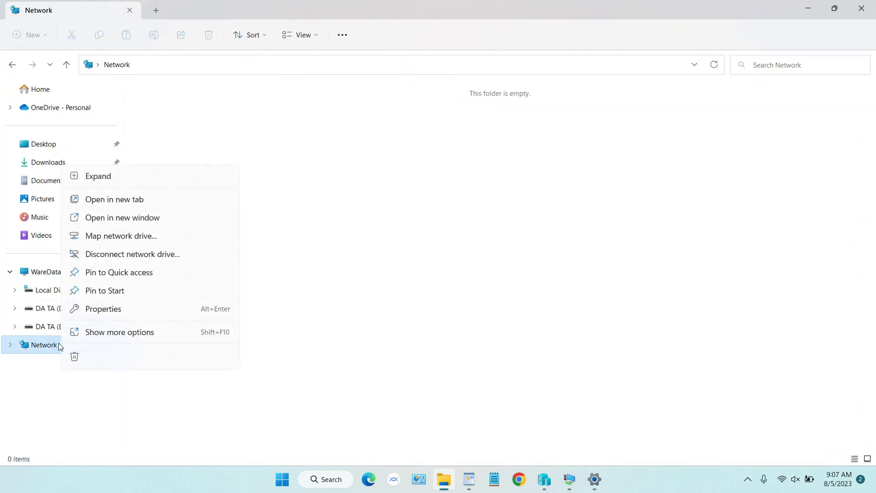
left_click(181, 97)
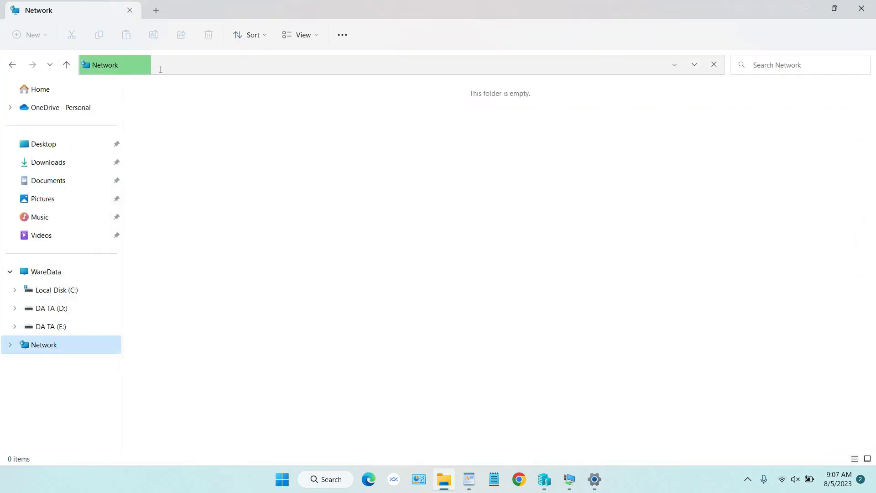
left_click(166, 65)
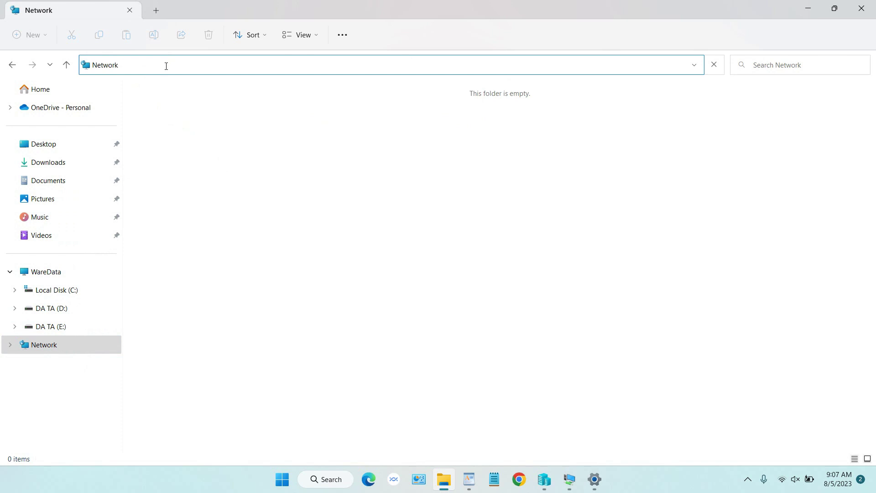
key("ctrl+a")
type("\\\\192.168.18.1")
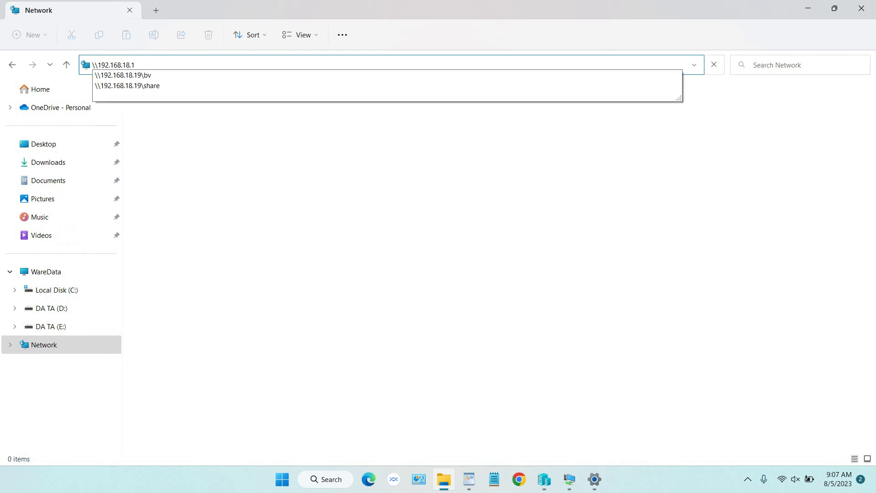
key("Return")
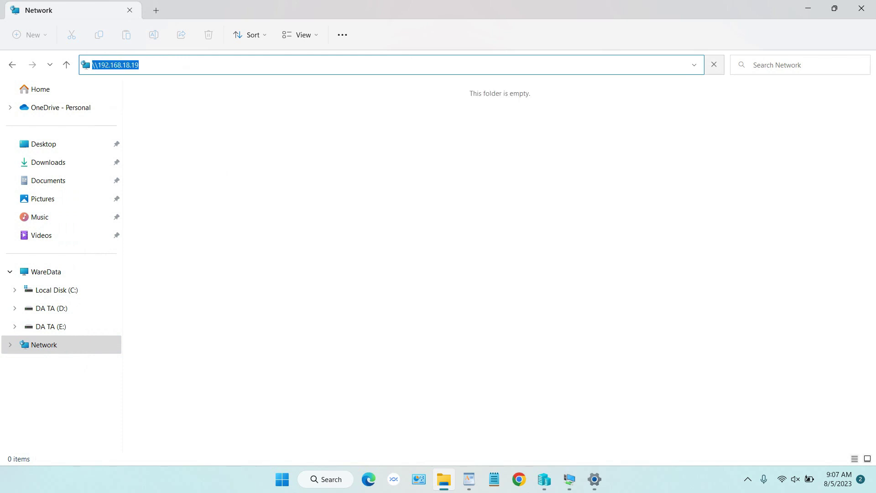
left_click_drag(504, 131, 152, 88)
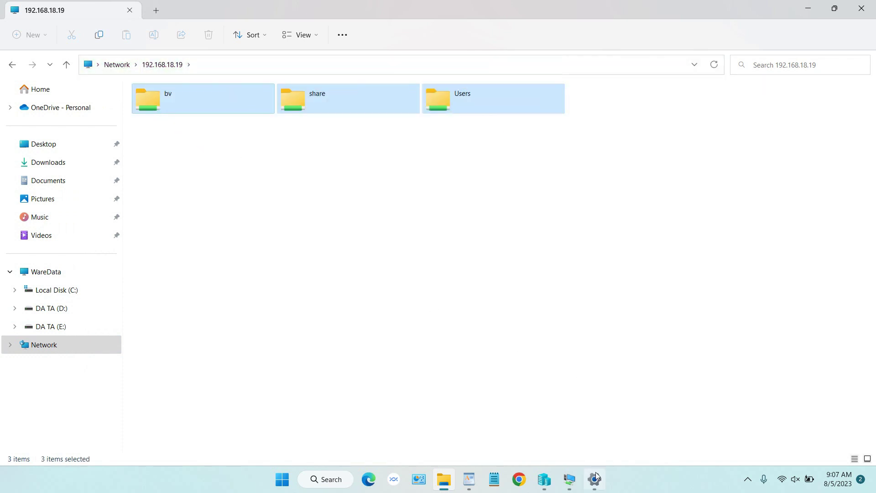
- Bring the host Settings window forward, then return to the virtual machine session
mouse_move(597, 478)
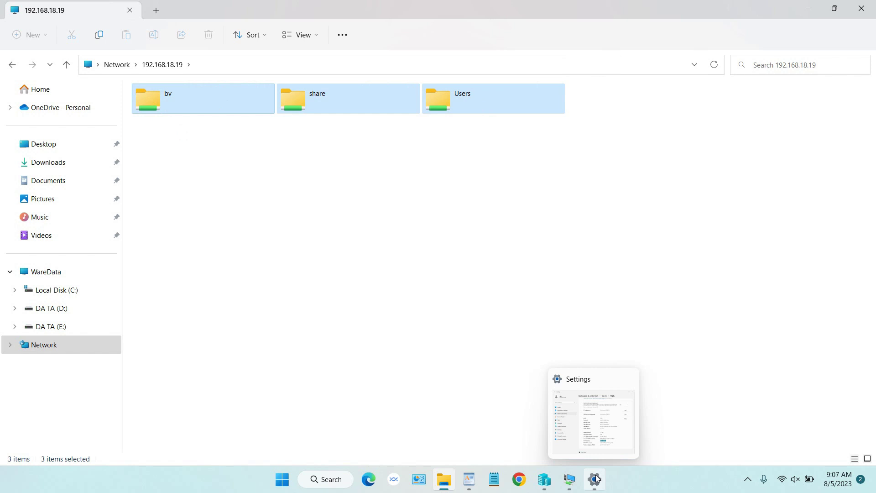
left_click(597, 478)
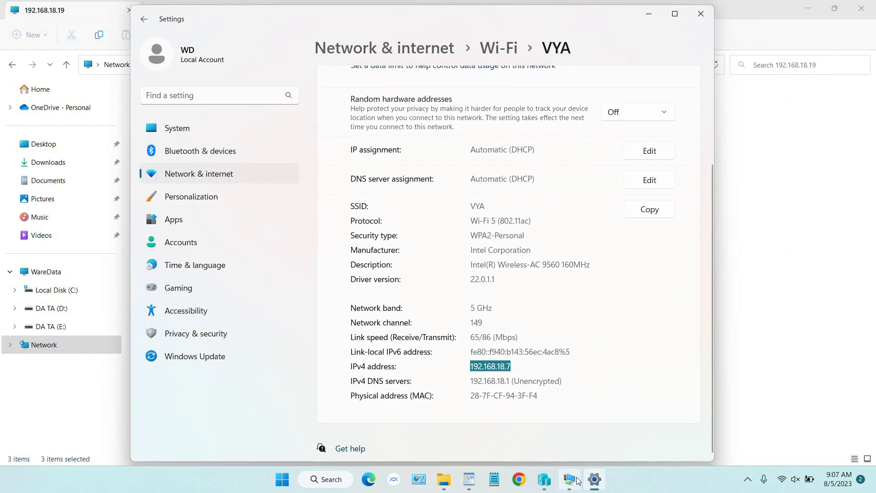
left_click(570, 478)
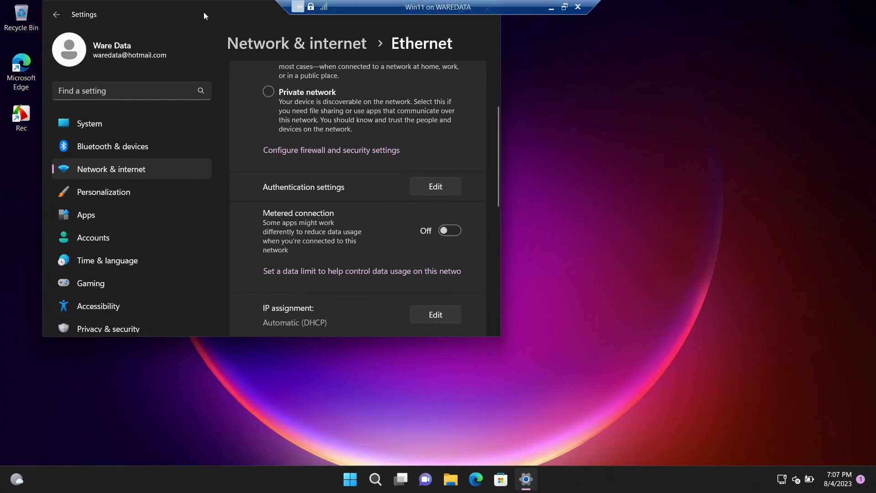
- Close the guest Settings and reach the network adapter list through Control Panel's Network and Sharing Center
left_click_drag(203, 14, 202, 59)
left_click(486, 55)
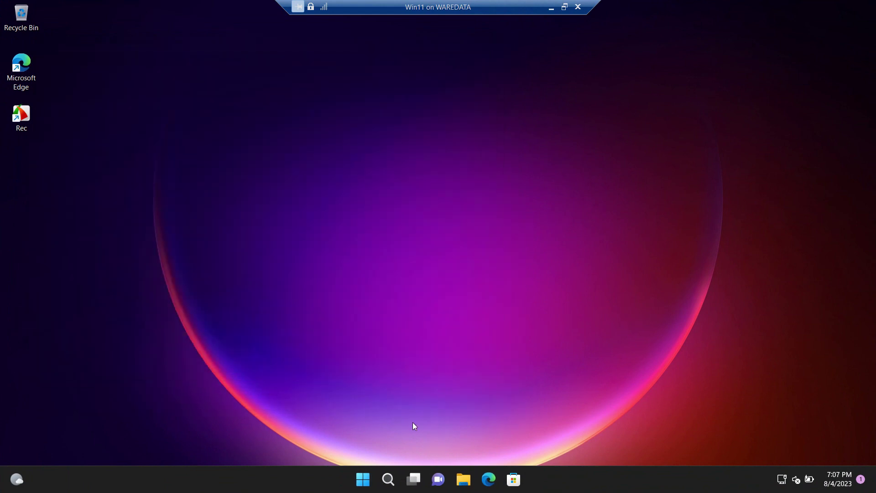
left_click(388, 479)
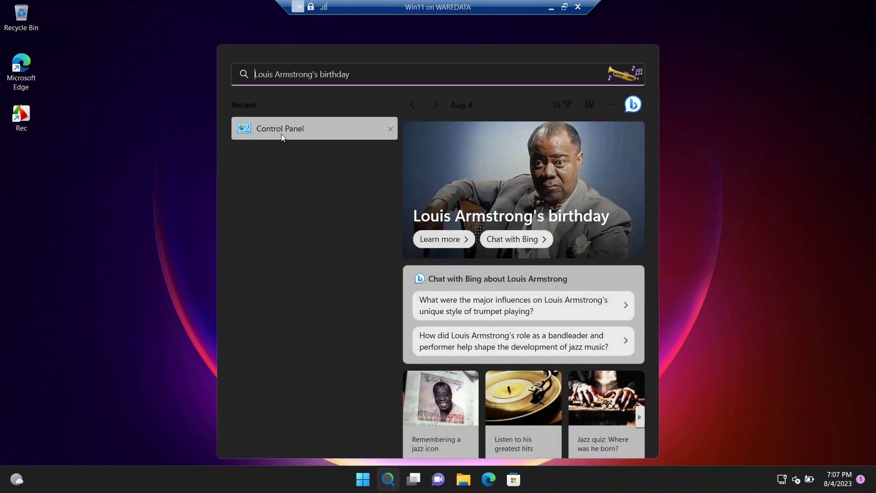
left_click(278, 129)
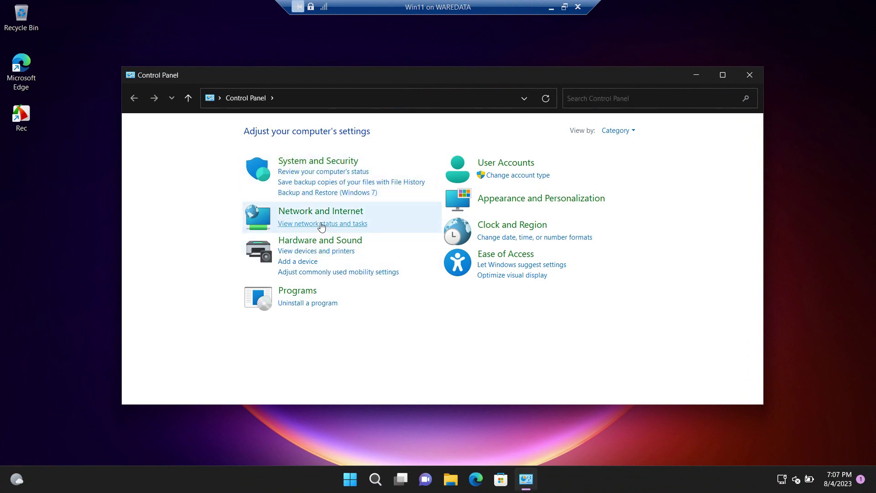
left_click(323, 223)
left_click(196, 147)
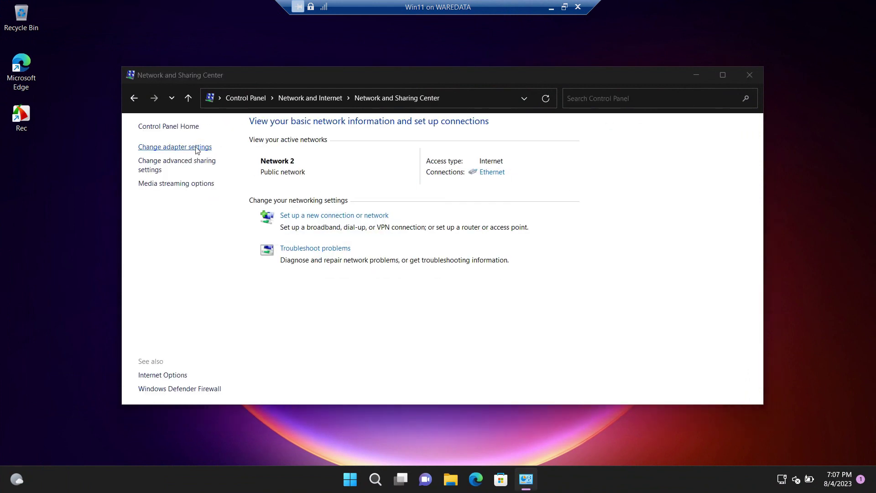
- Set Ethernet IPv4 to static 192.168.18.19, mask 255.255.255.0, gateway 192.168.18.1, DNS 8.8.8.8/8.8.4.4
double_click(215, 171)
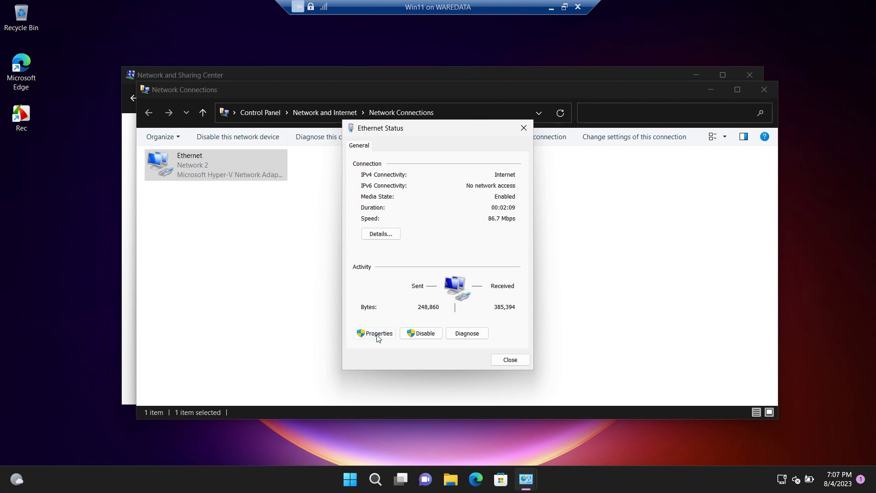
left_click(375, 333)
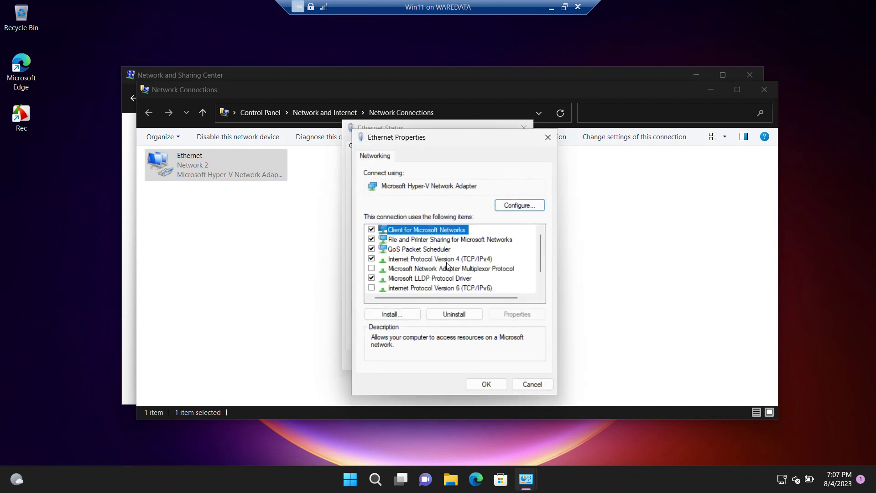
double_click(457, 259)
left_click(451, 264)
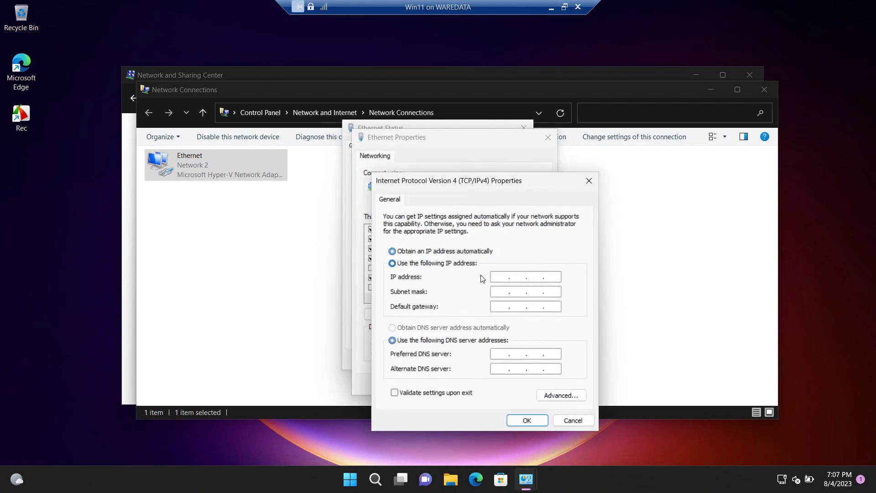
type("19216")
type("8.18.19")
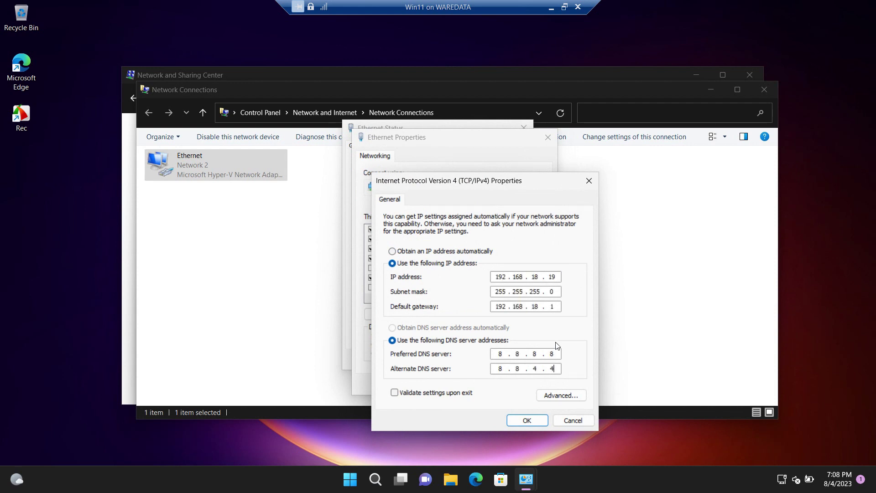
left_click(526, 419)
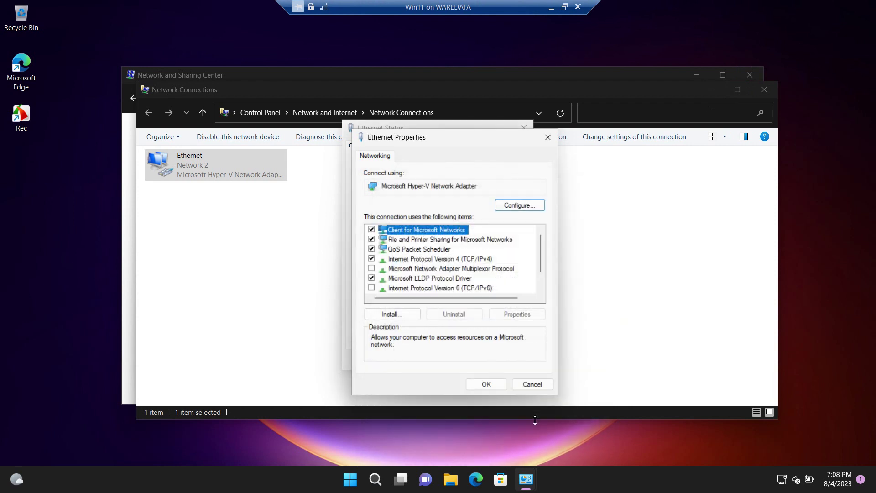
left_click(486, 384)
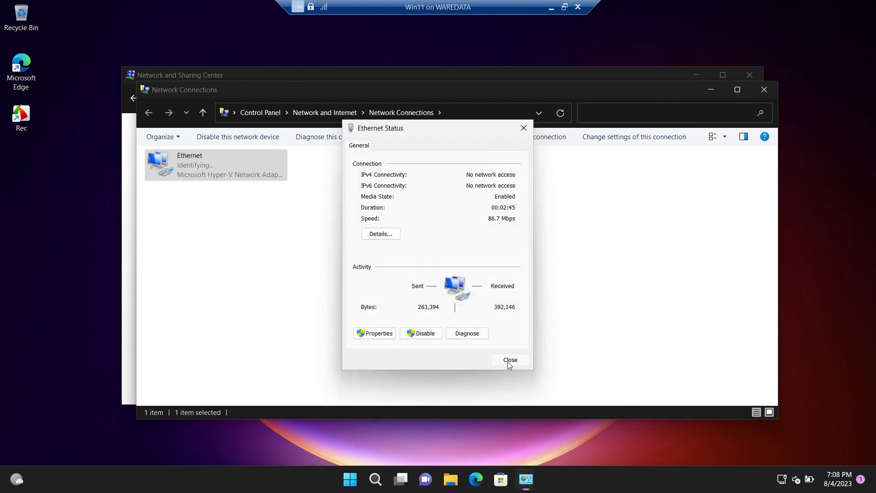
left_click(507, 361)
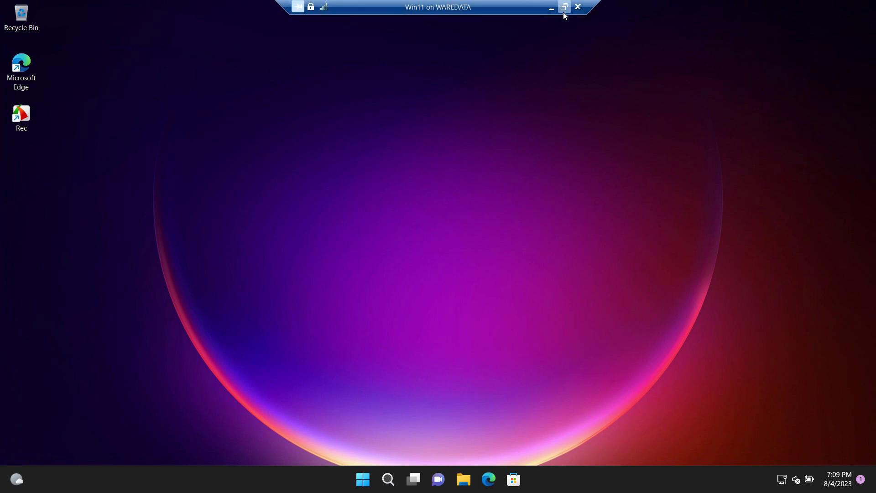
- Minimize the VM window and host Settings to bring File Explorer forward
left_click(565, 7)
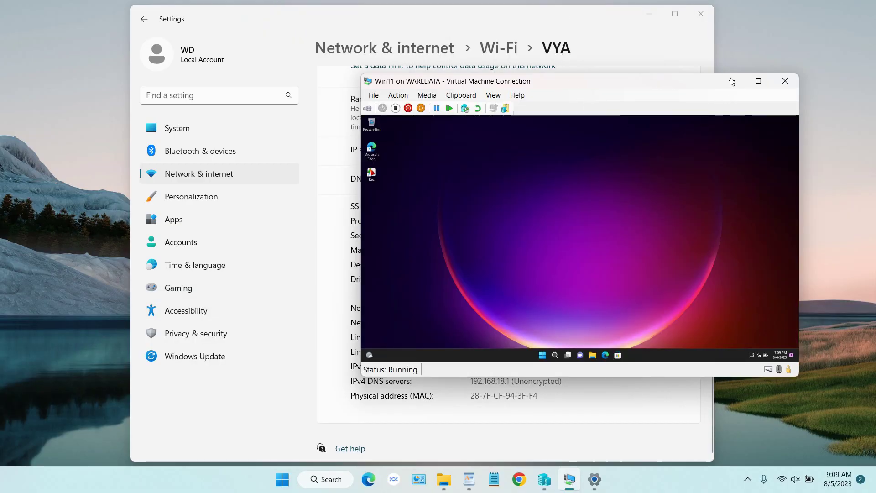
left_click(732, 81)
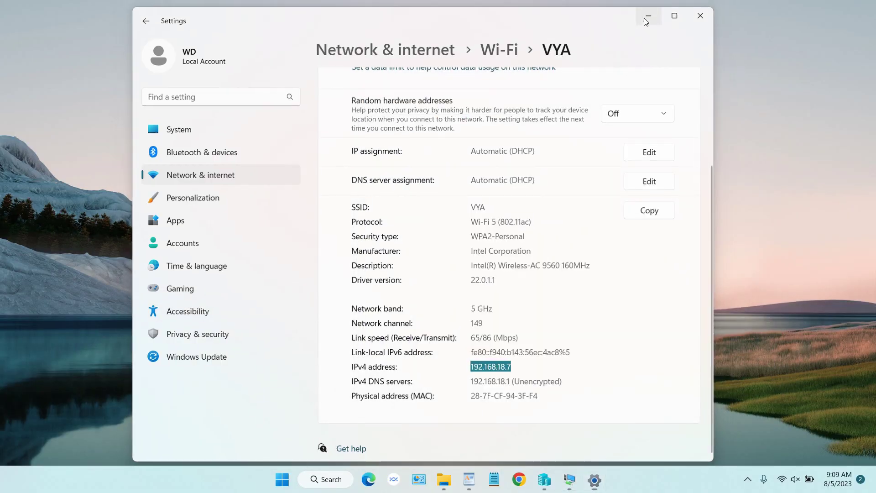
left_click(647, 15)
left_click(444, 479)
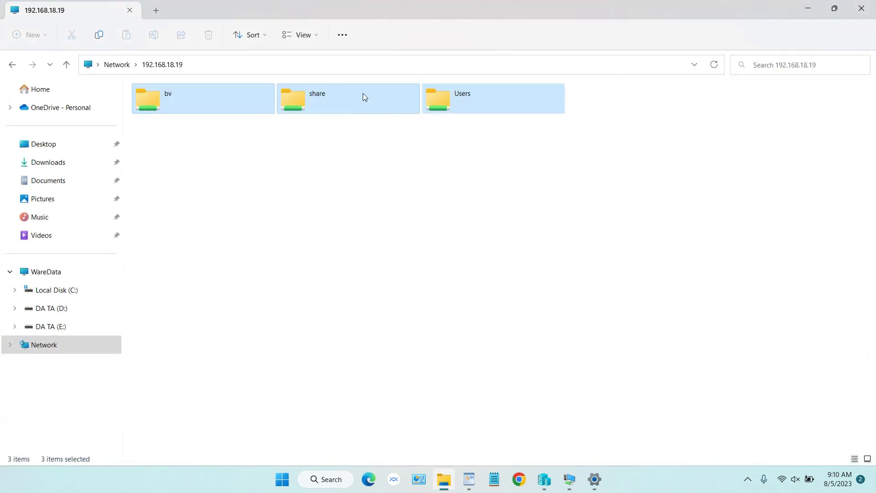
- Go from Network to \\192.168.18.19 again to list the guest's shared folders
left_click(153, 16)
left_click(130, 10)
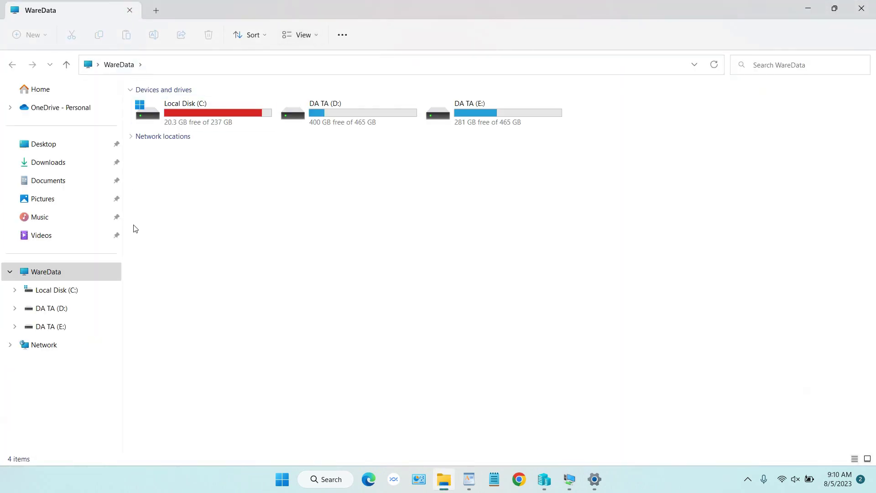
left_click(69, 341)
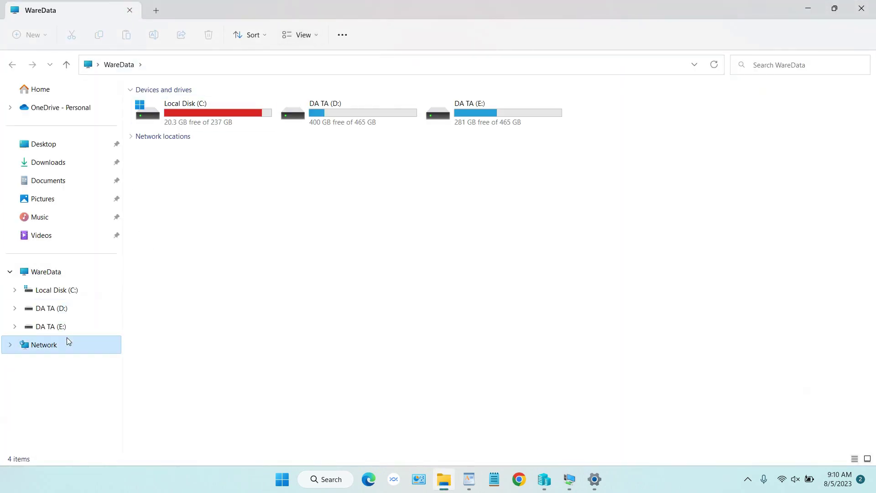
left_click(167, 63)
type("\\\\192")
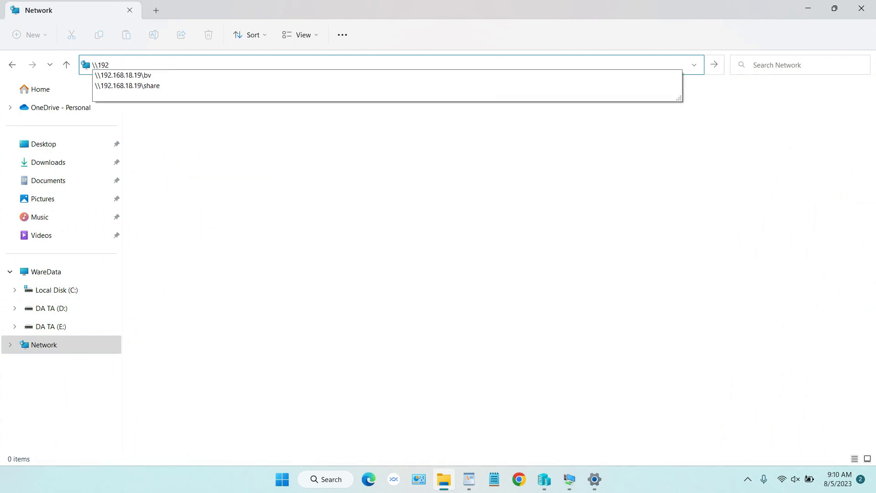
type(".168.18.19")
key("Return")
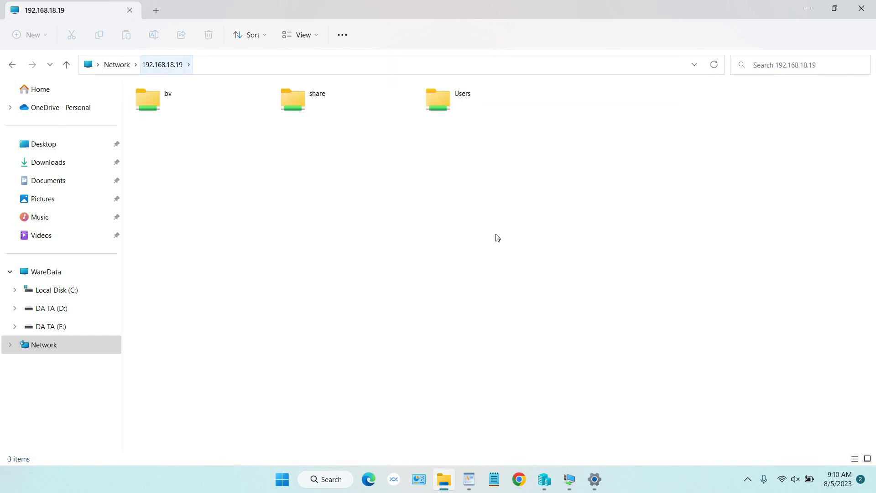